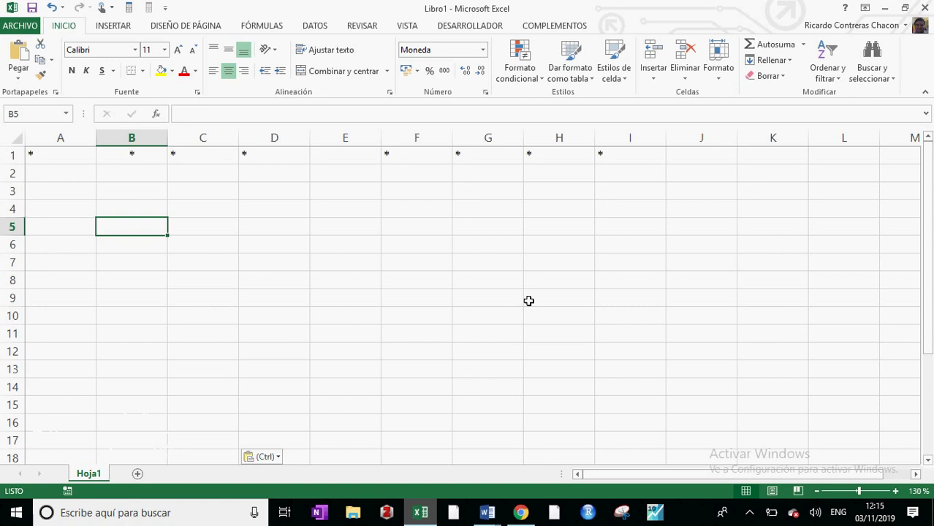
Enter the heading PRODUCTOS in cell A1
key("XF86AudioRaiseVolume")
left_click(80, 181)
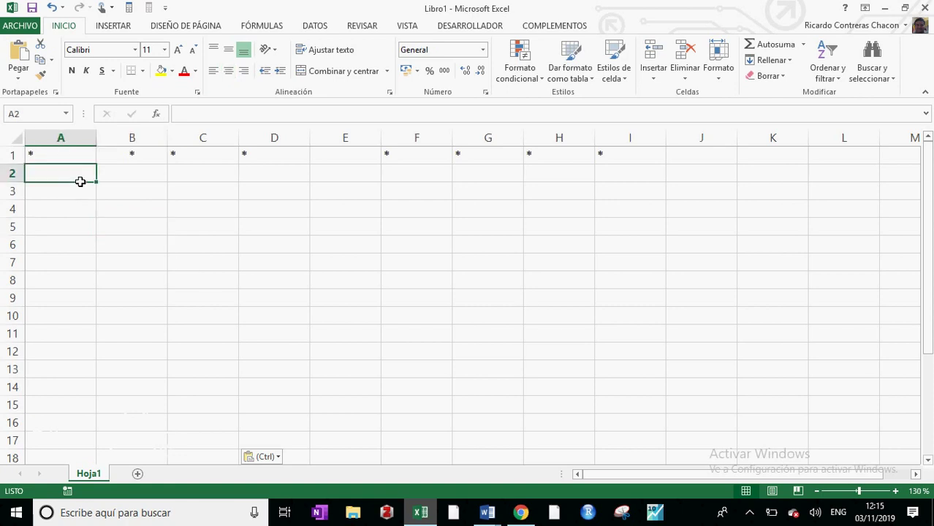
type("PROD")
key("BackSpace")
key("BackSpace")
key("BackSpace")
key("BackSpace")
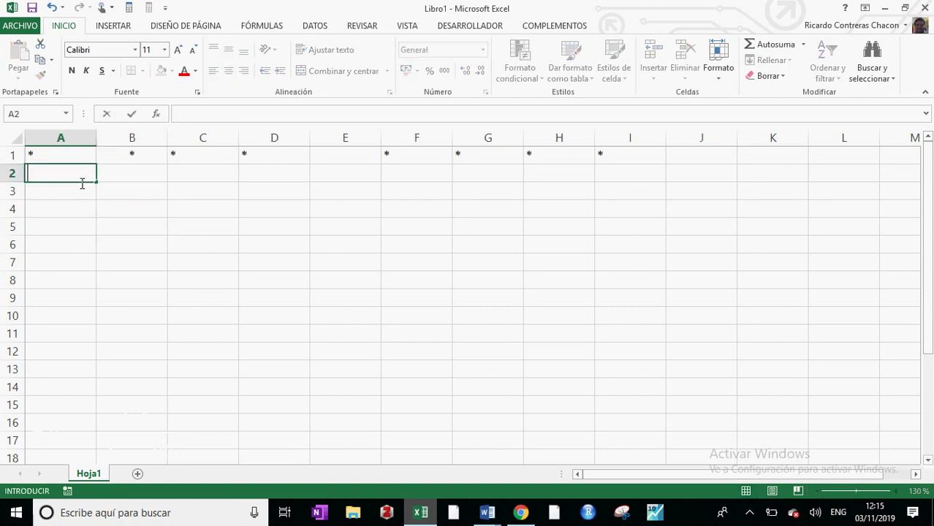
key("Up")
type("PRODUCTOS")
key("Return")
key("Down")
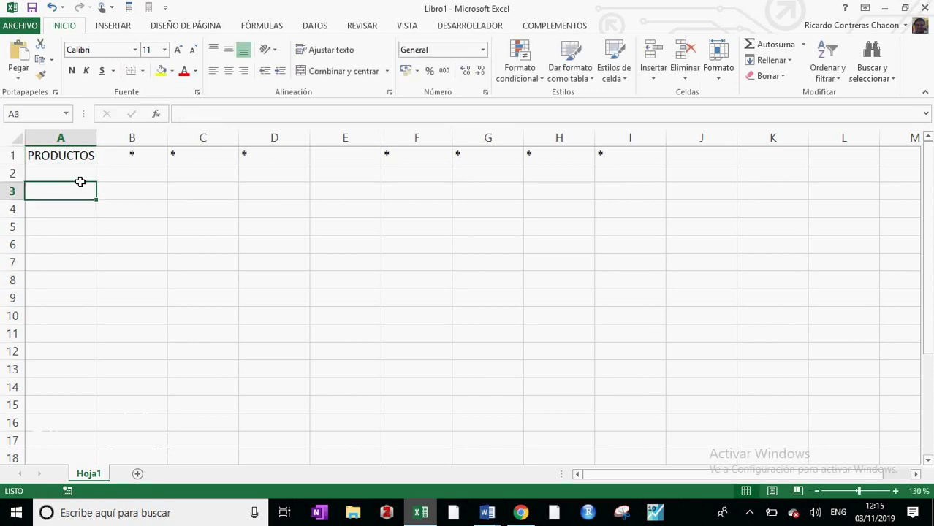
List Producto A through Producto E in A2:A6 and start the Costo heading in B1
left_click(80, 181)
type("Producto ")
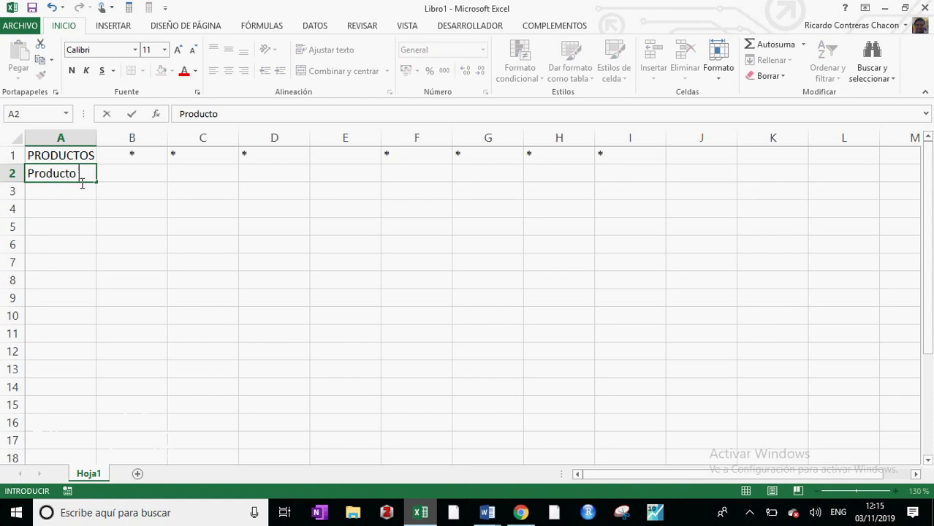
type("A")
key("Return")
type("Producto B")
key("Return")
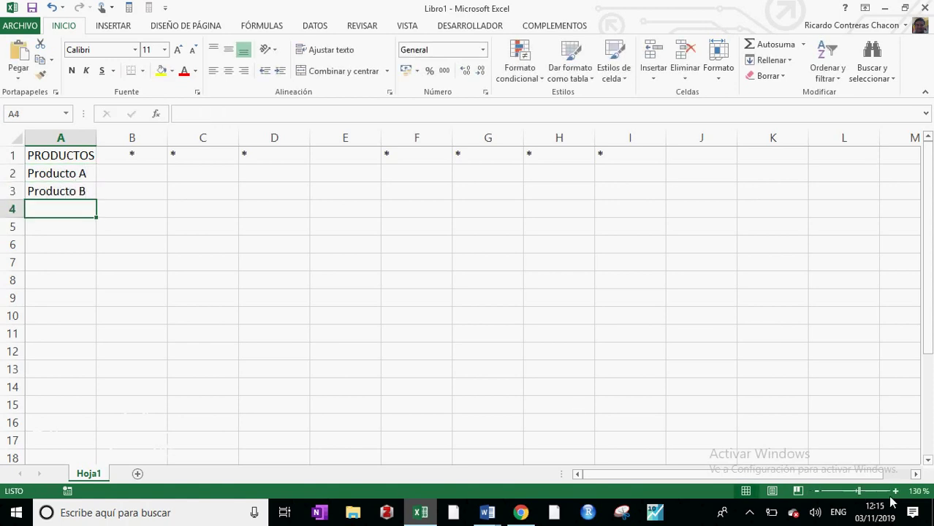
left_click(898, 491)
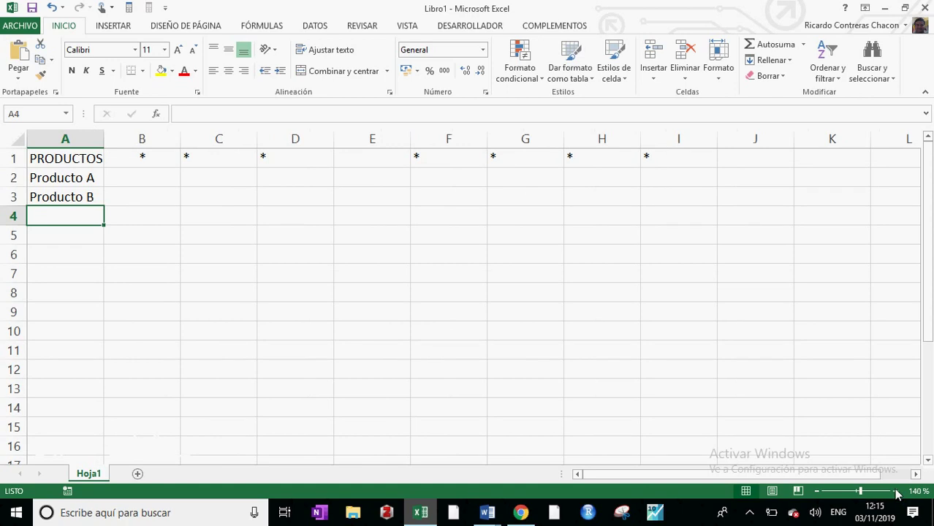
type("Producto C")
key("Return")
type("Producto D")
key("Return")
type("Producto E")
key("Return")
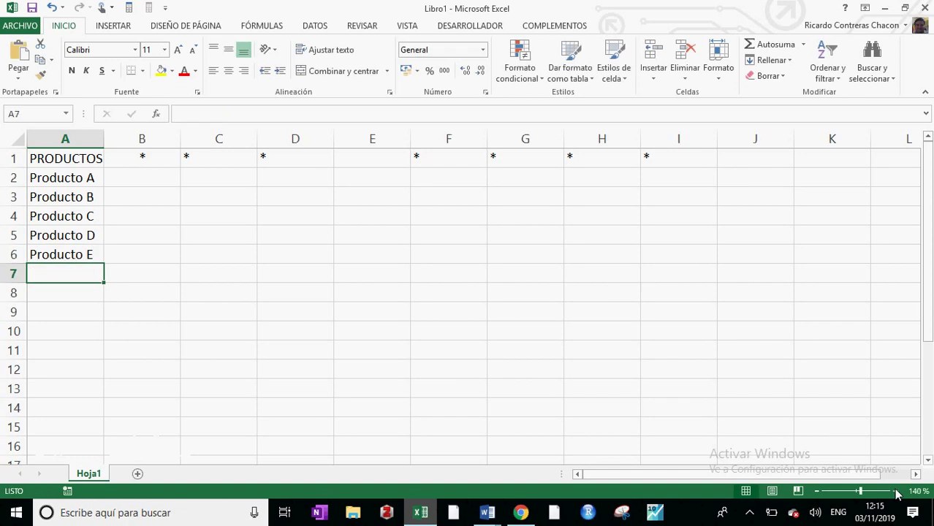
left_click(156, 162)
type("Costo")
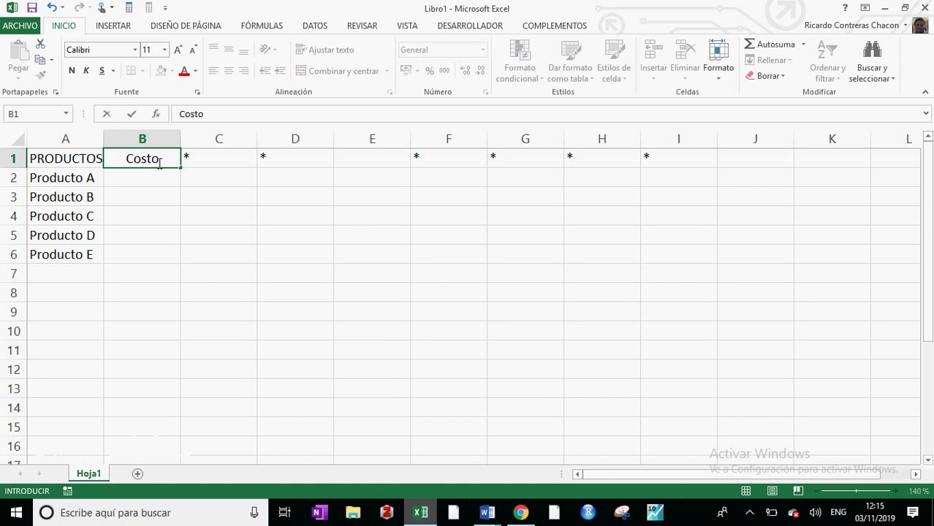
Enter the costs 100, 120, 70, 80 and 55 under the Costo heading in B2:B6
key("Return")
type("100")
key("Return")
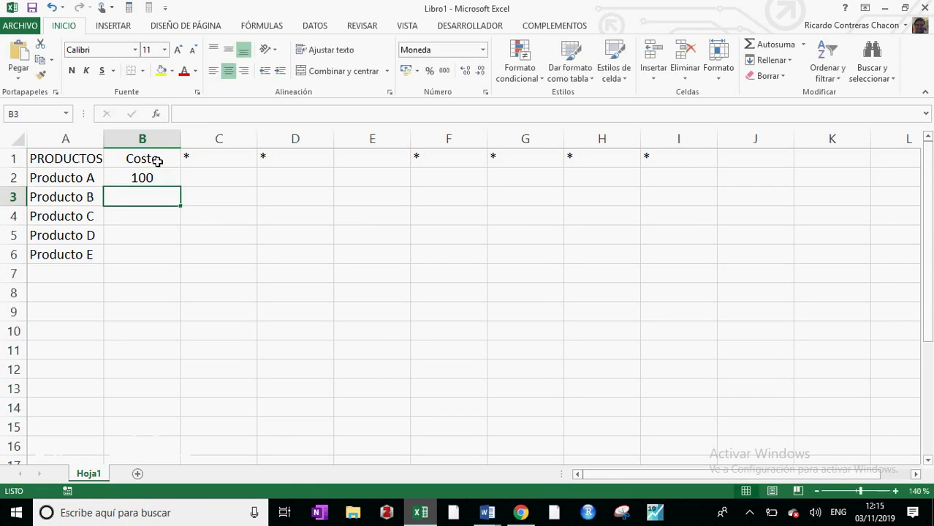
type("120")
key("Return")
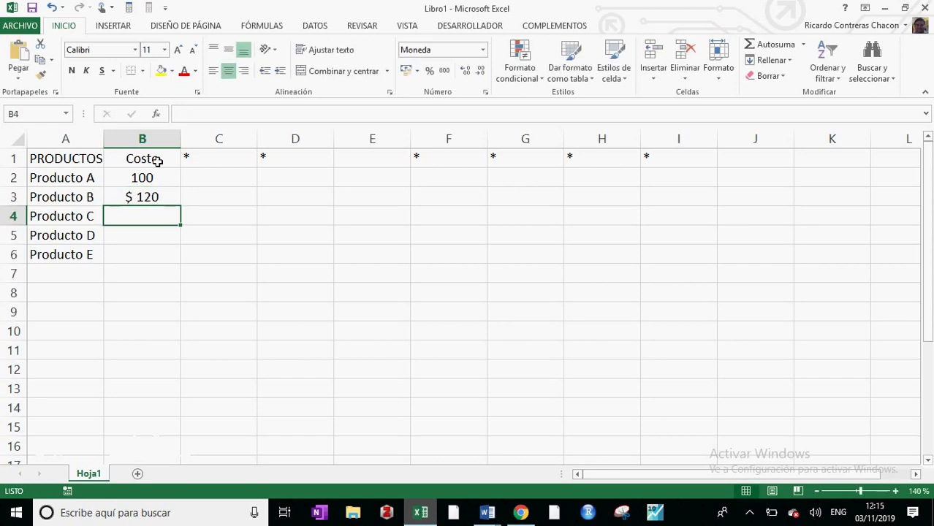
type("70")
key("Return")
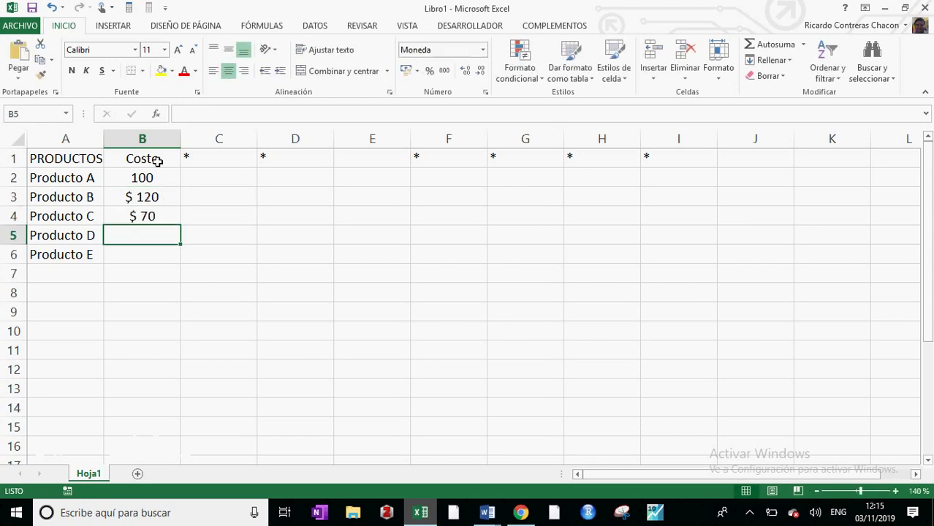
type("80")
key("Return")
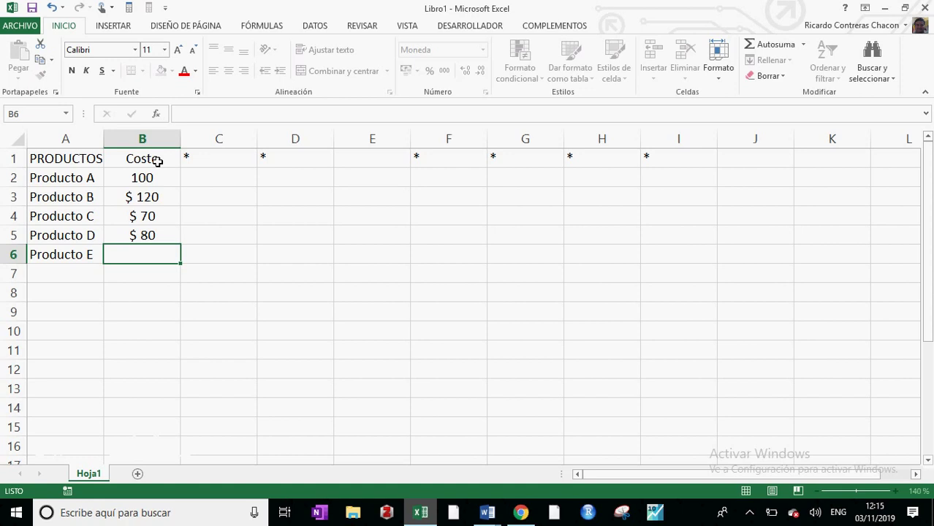
type("55")
left_click(276, 288)
Copy the $ 55 cell's currency format to the 100 cost so all costs show as currency
left_click(157, 254)
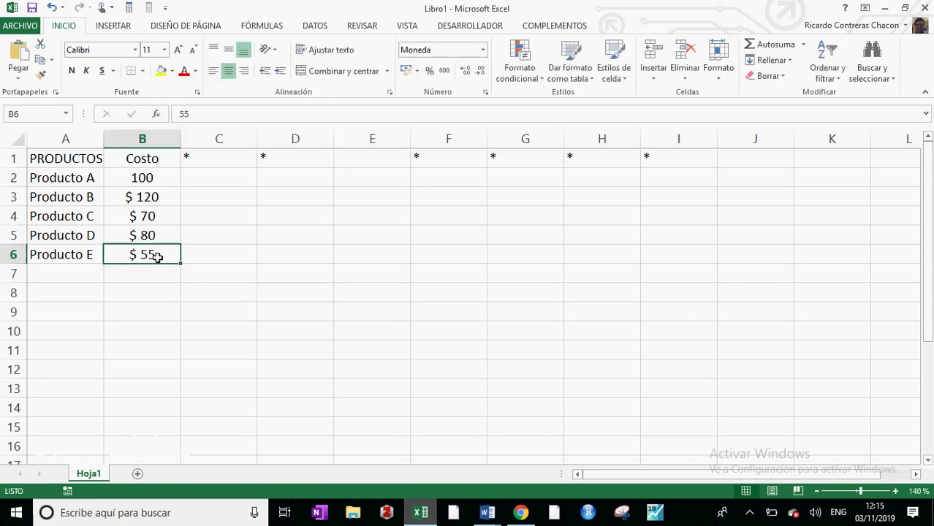
left_click(41, 74)
left_click(160, 184)
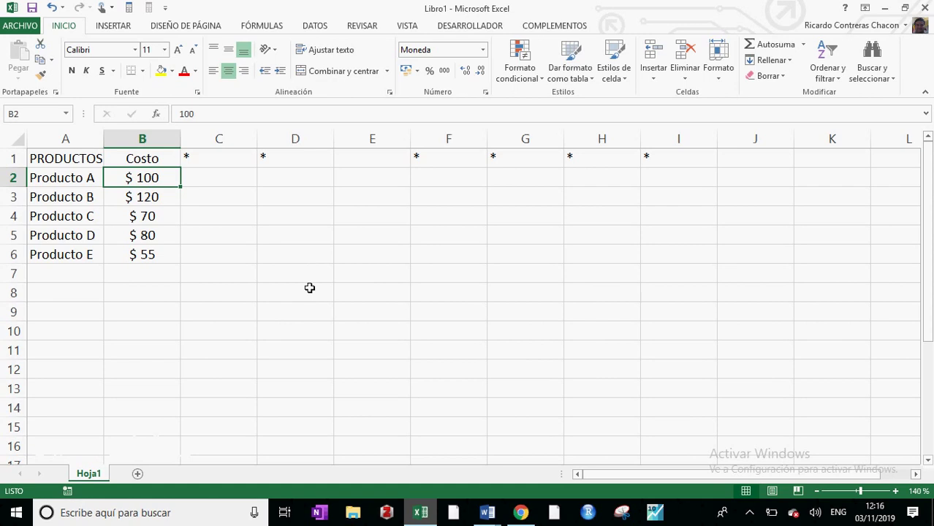
left_click(315, 309)
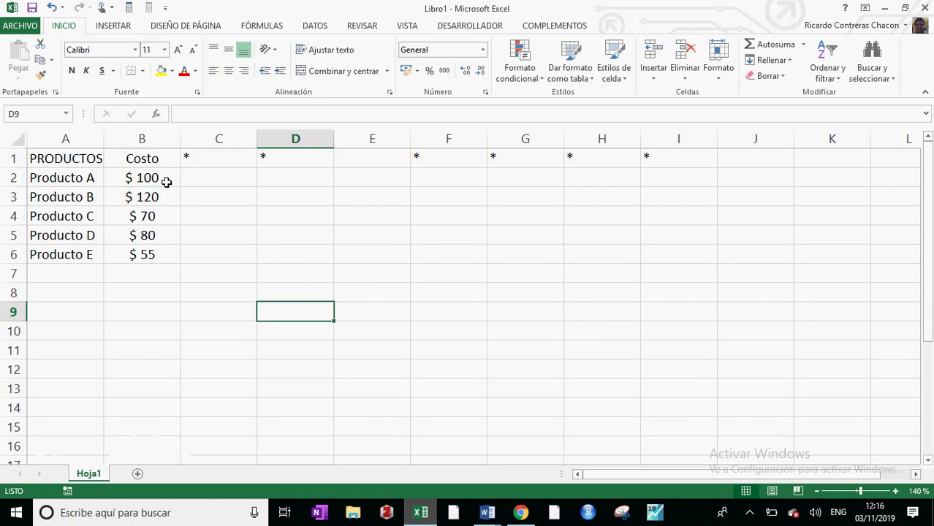
left_click_drag(164, 181, 163, 243)
left_click_drag(167, 180, 159, 269)
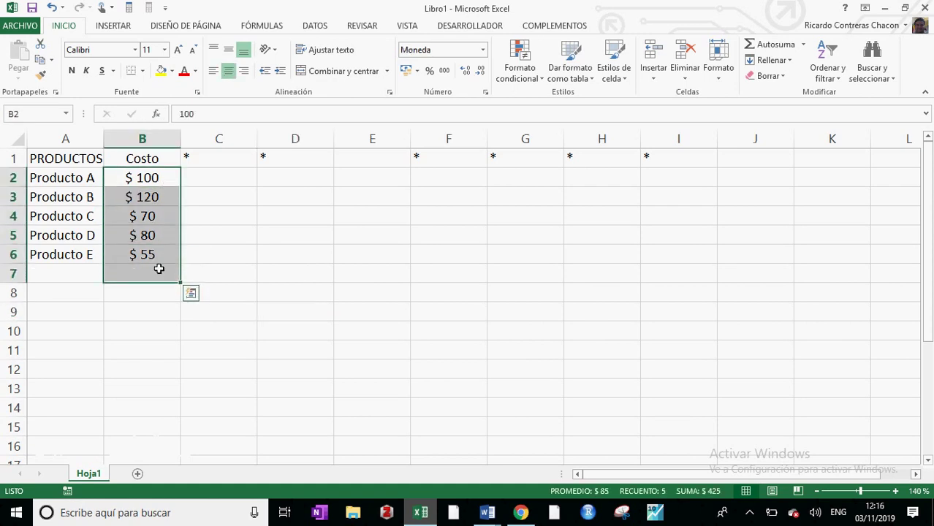
left_click_drag(166, 180, 161, 255)
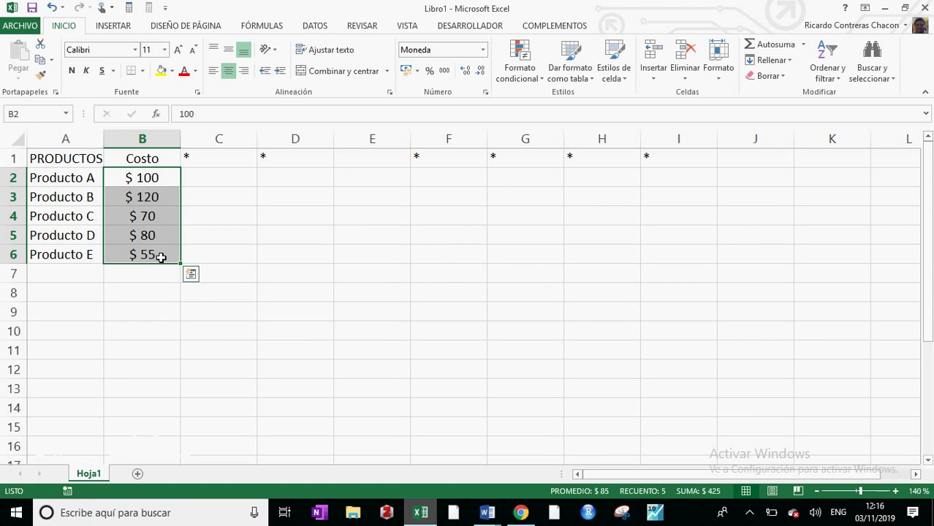
left_click(234, 215)
left_click(226, 167)
Put a % heading in C1 and 30% for each of the five products
type("%")
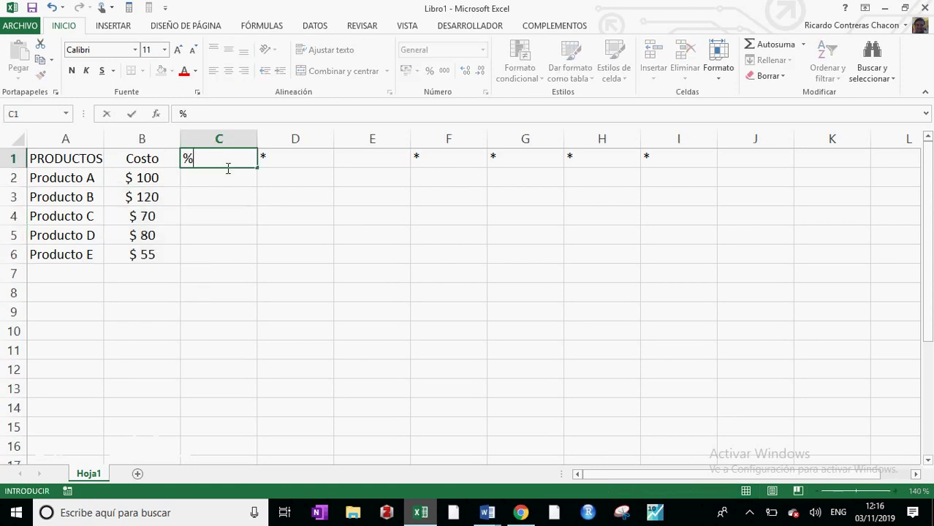
key("Return")
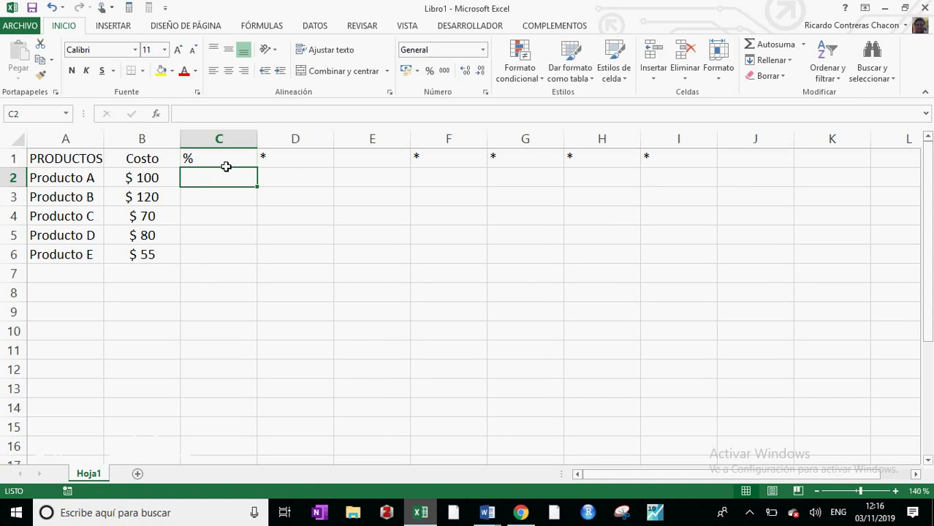
type("30%")
key("Return")
type("30%")
key("Return")
type("30")
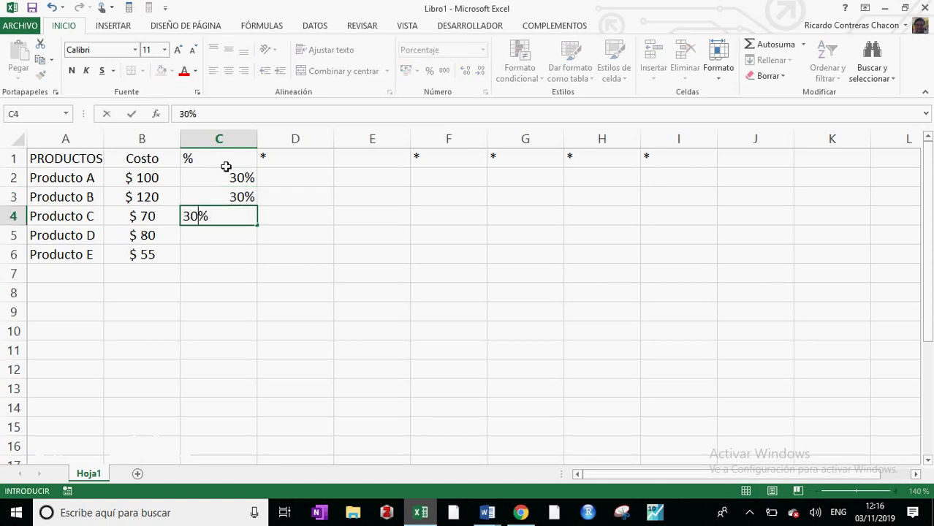
key("Return")
type("30")
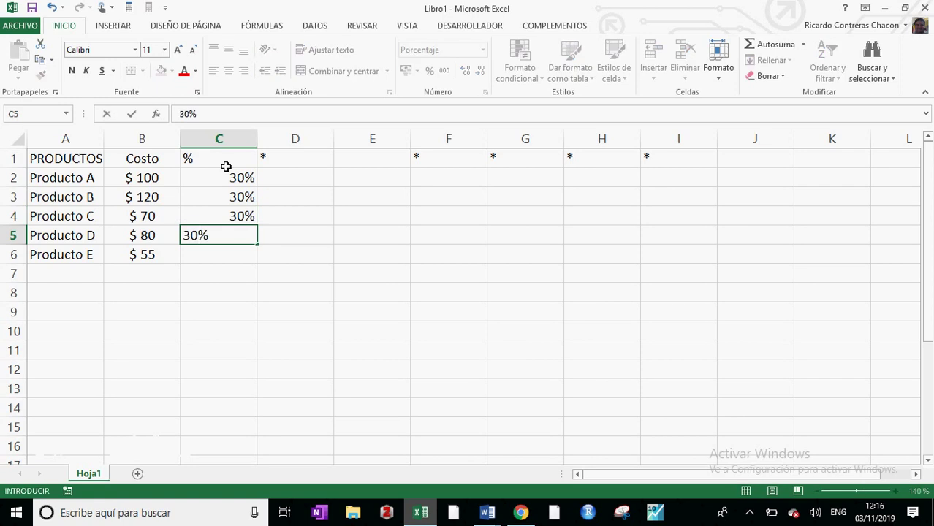
key("Return")
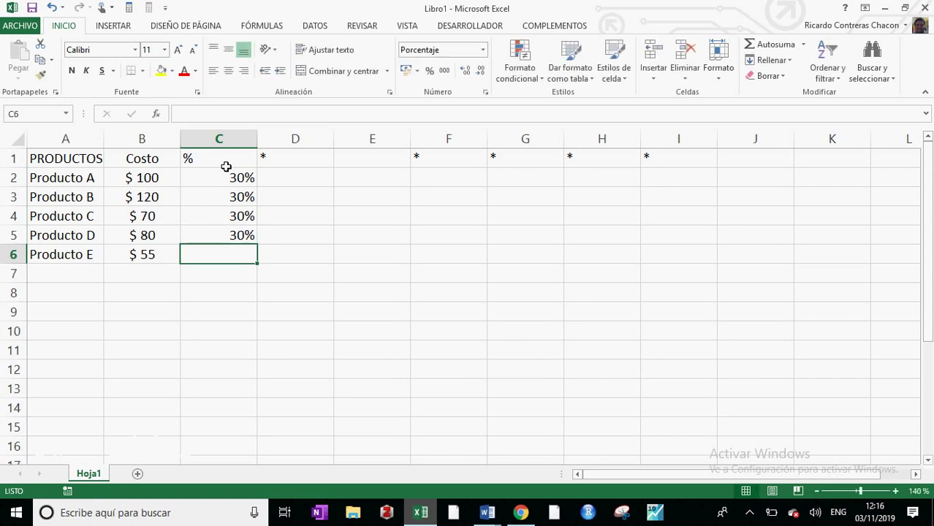
type("30")
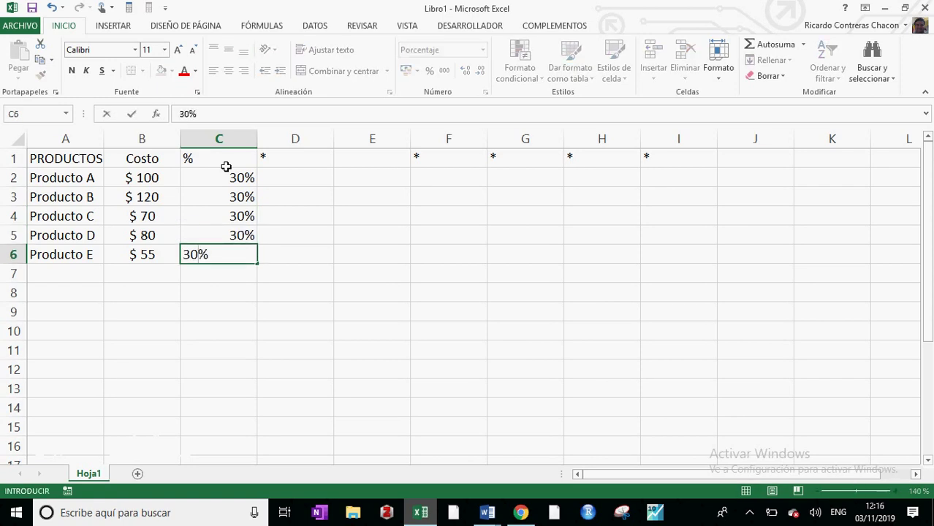
key("Return")
Centre the contents of column C
left_click(237, 141)
left_click(230, 75)
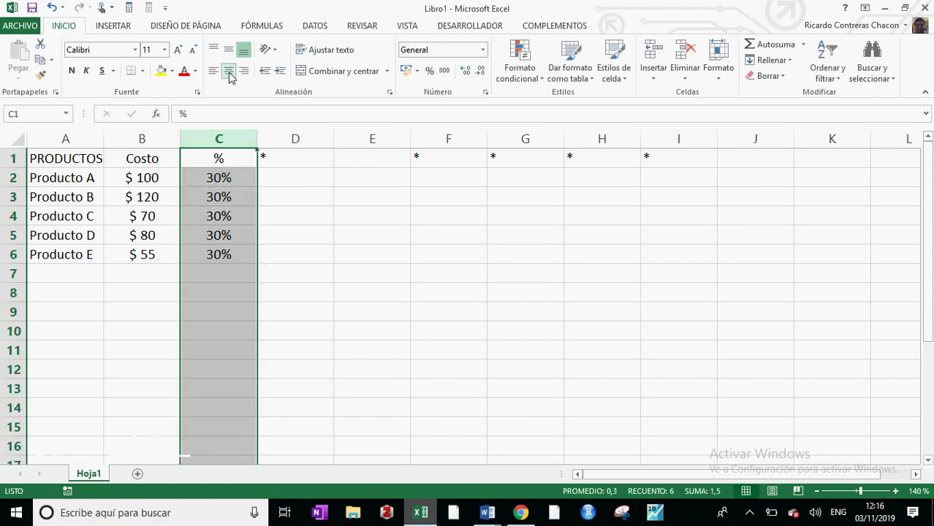
left_click(333, 291)
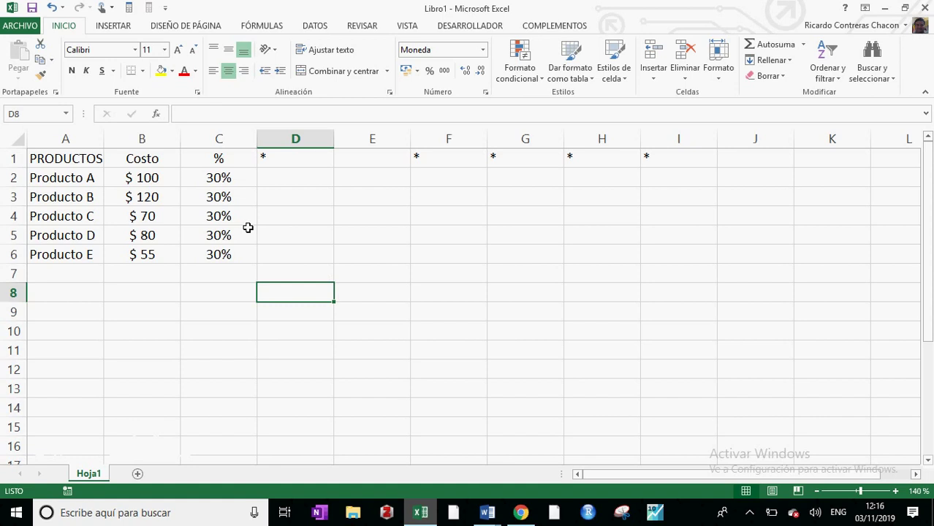
left_click(165, 184)
left_click(314, 168)
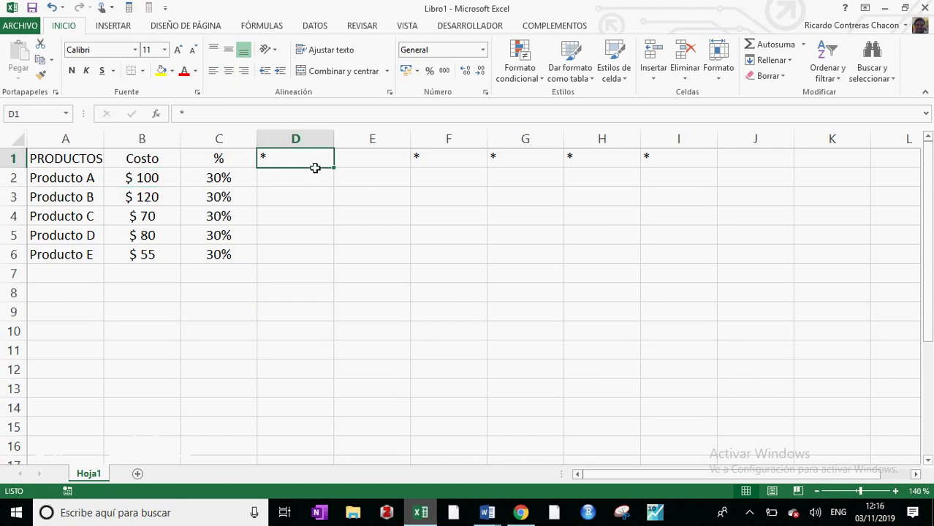
Enter the PV heading in D1 and review the product costs and percentages
type("PV")
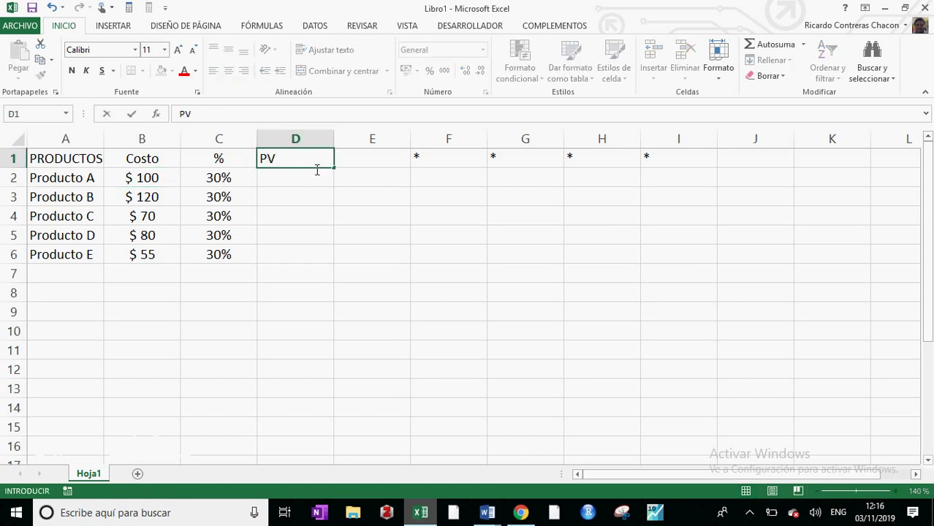
key("Return")
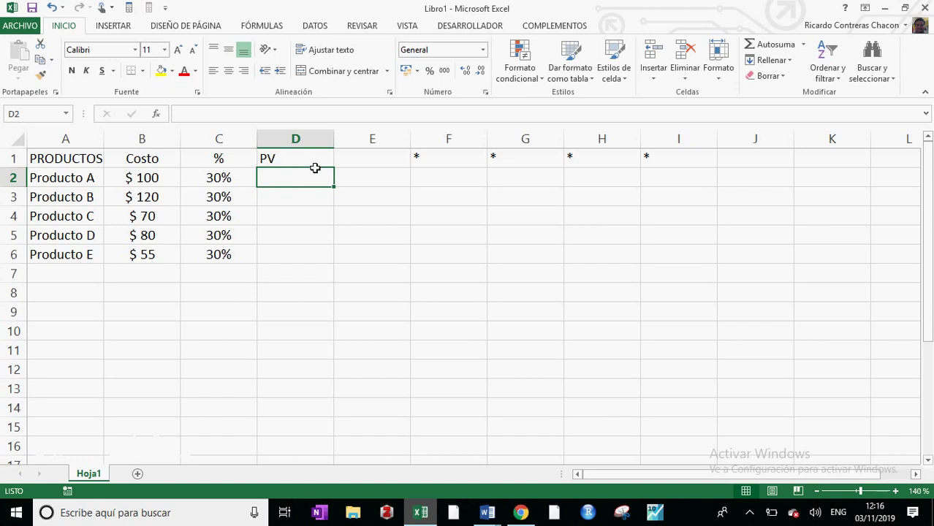
left_click(167, 180)
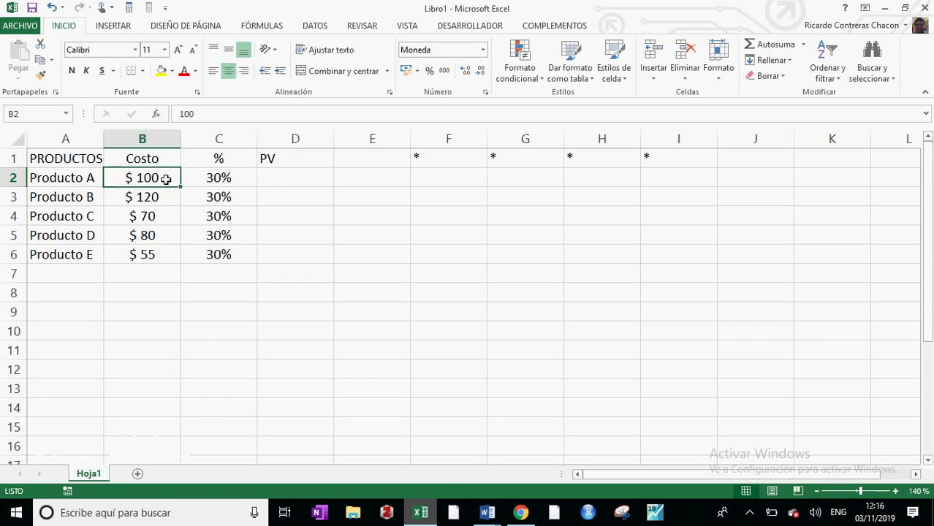
left_click(223, 186)
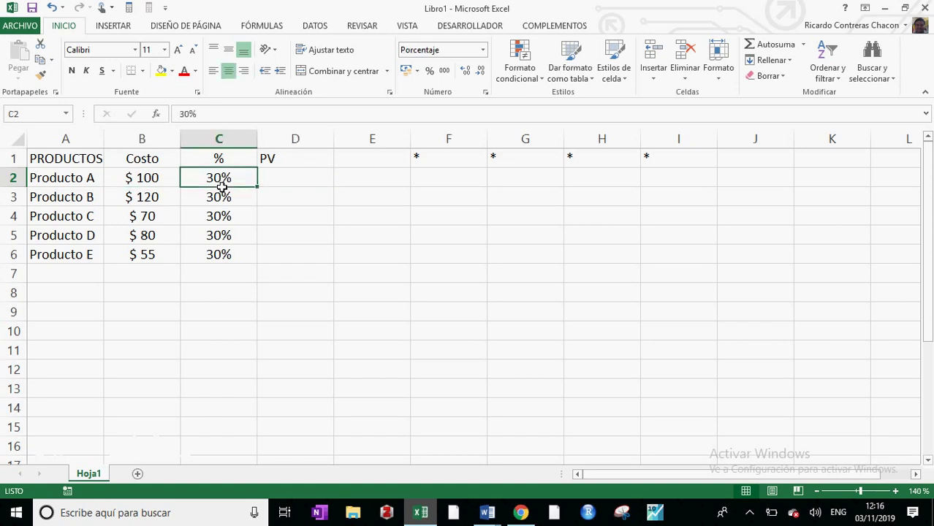
left_click(174, 182)
left_click(173, 200)
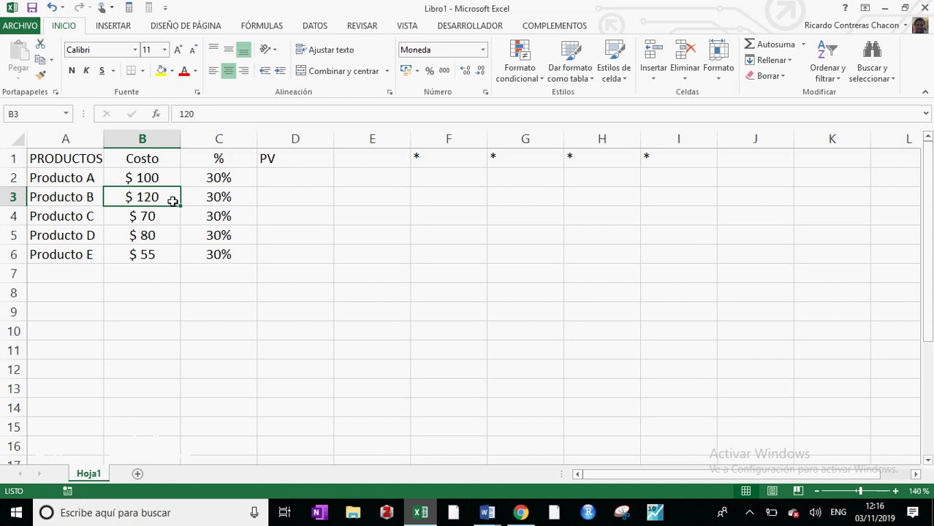
left_click(227, 243)
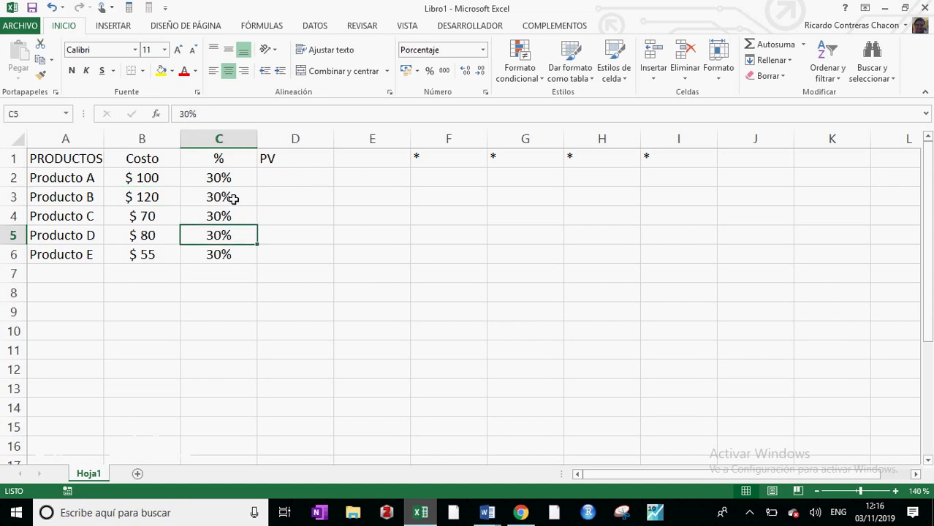
left_click(233, 199)
left_click(165, 217)
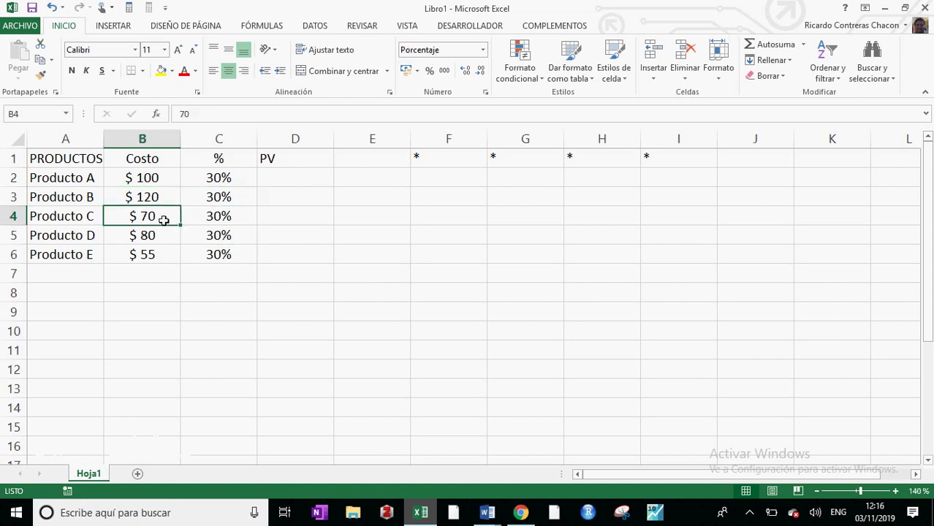
left_click(222, 224)
Enter the price formula =B2+(B2*C2) in D2, giving $ 130
left_click(290, 186)
type("=")
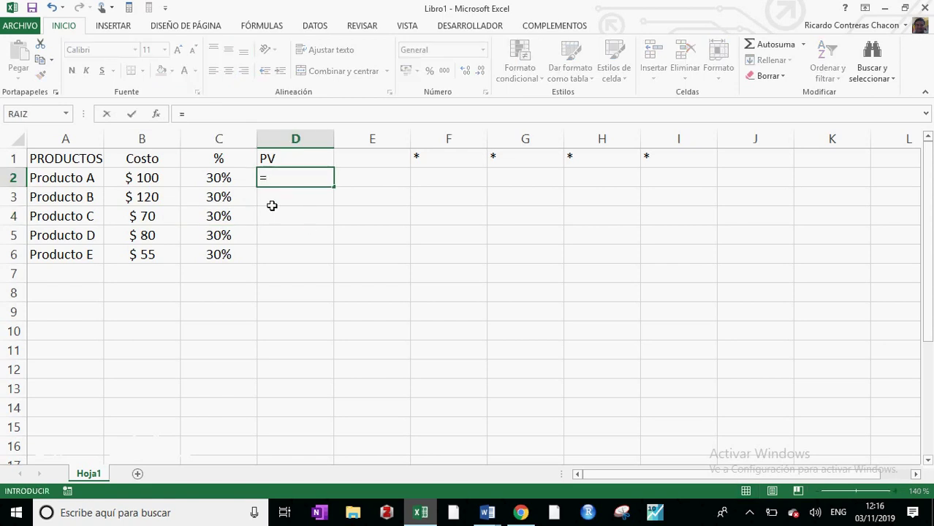
left_click(176, 178)
type("+(")
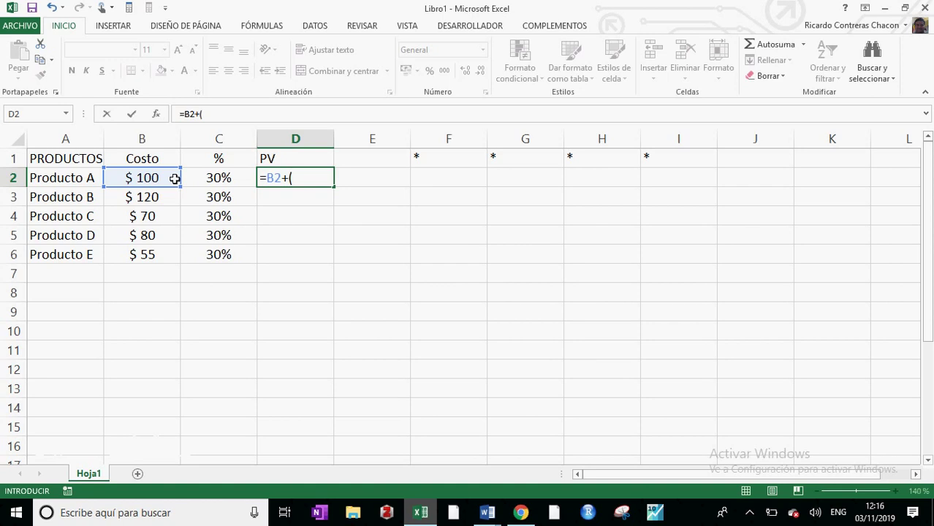
left_click(176, 178)
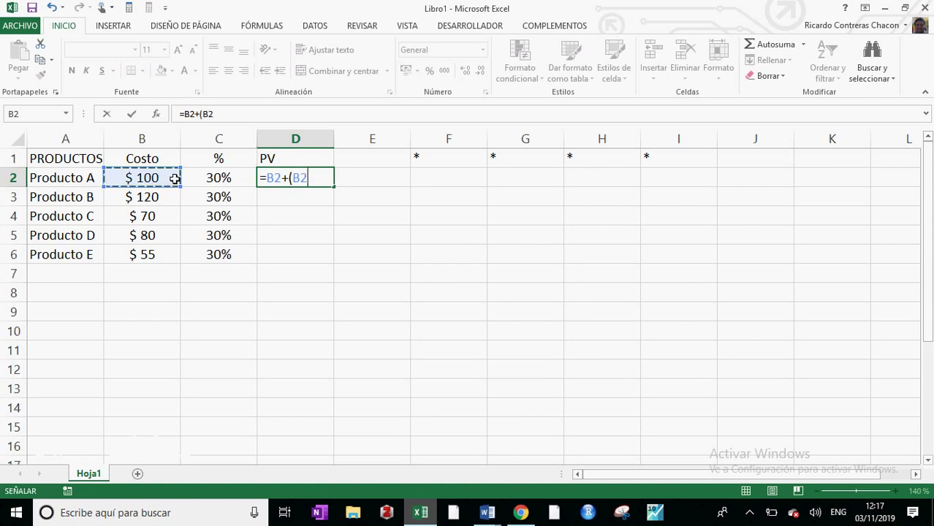
type("*")
left_click(211, 184)
type(")")
key("Return")
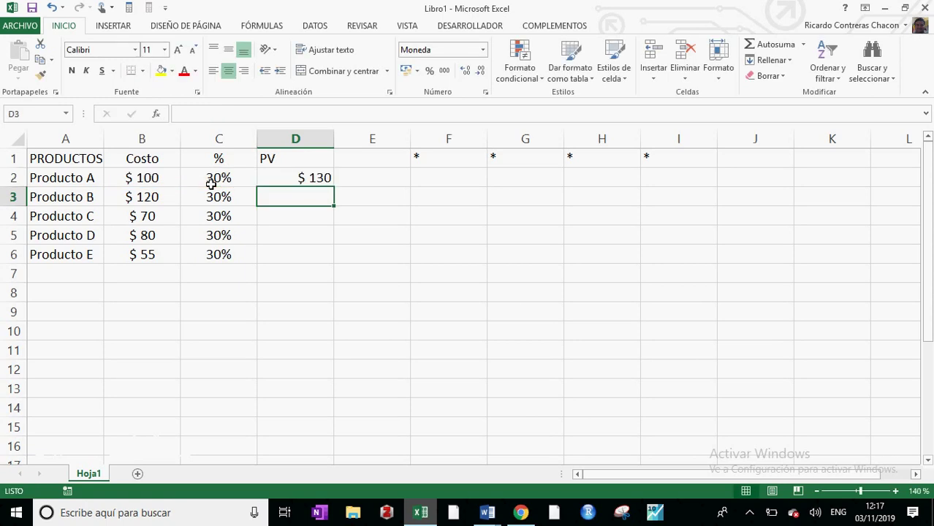
Centre column D and fill the price formula down to D6 for all five products
left_click(296, 139)
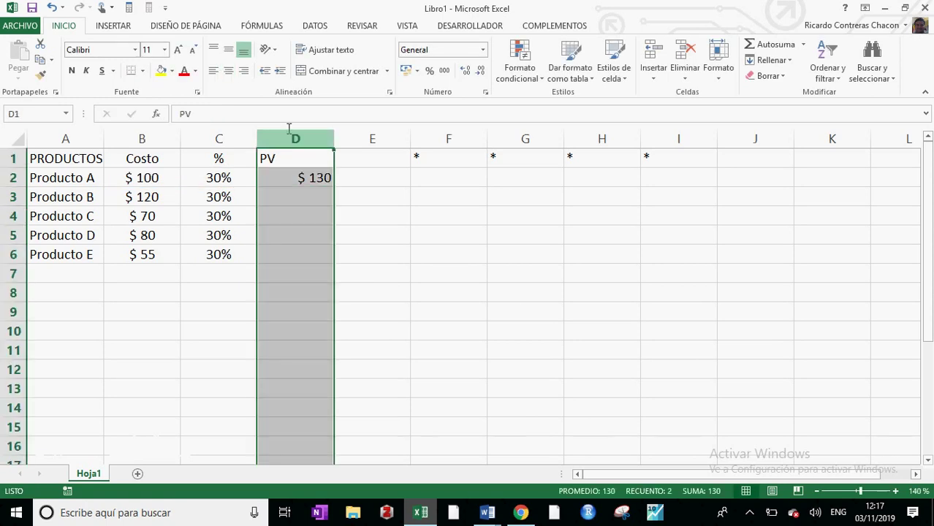
left_click(230, 72)
left_click(314, 182)
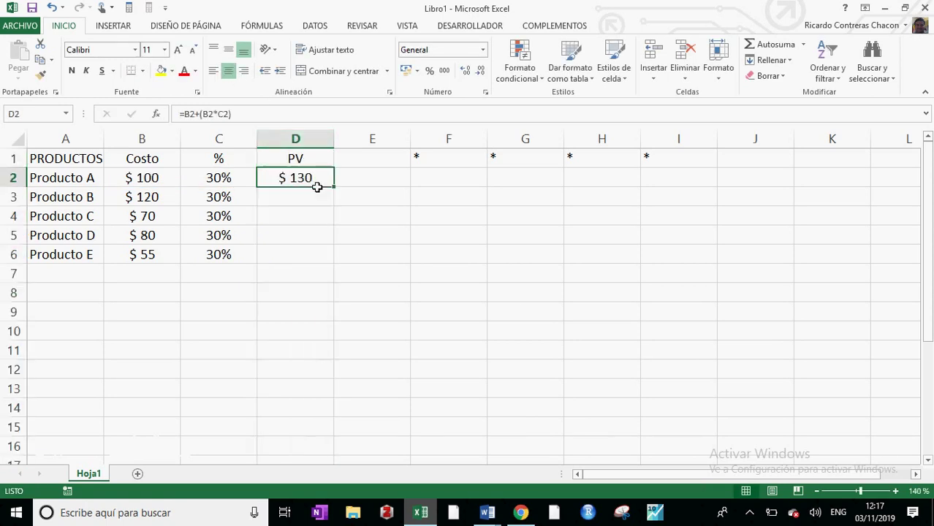
left_click_drag(333, 188, 326, 261)
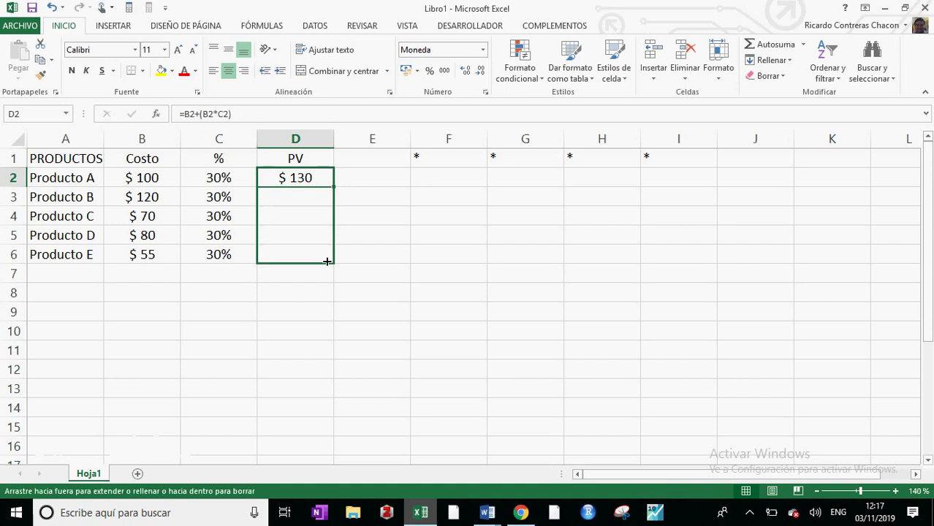
left_click(320, 202)
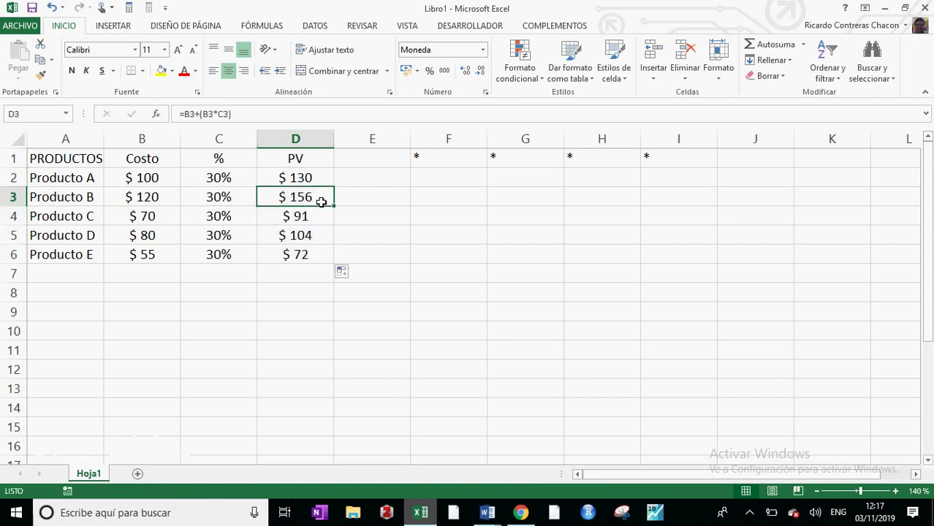
left_click(318, 219)
left_click(316, 237)
left_click(315, 256)
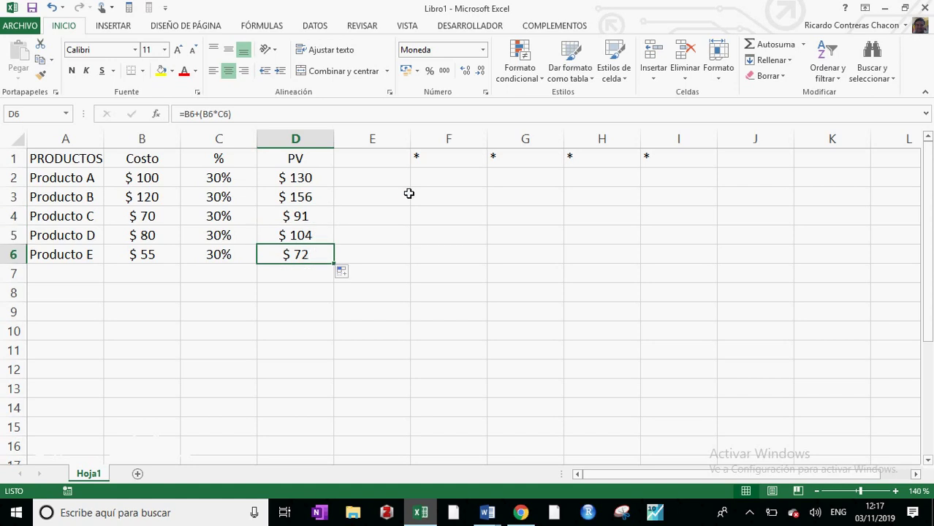
left_click(456, 167)
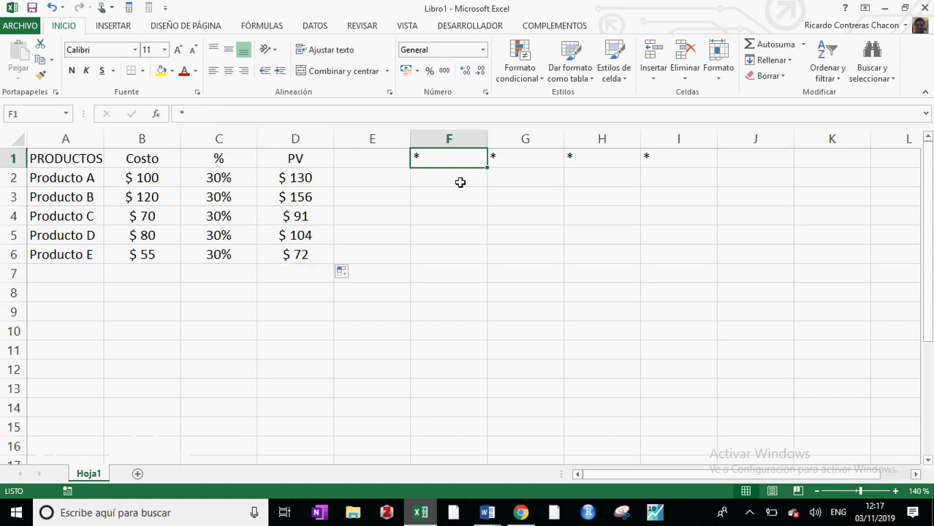
Enter the 12 MESES heading in F1 with quantities 1000, 1500, 2000, 4500 and 10000 below
type("12 ")
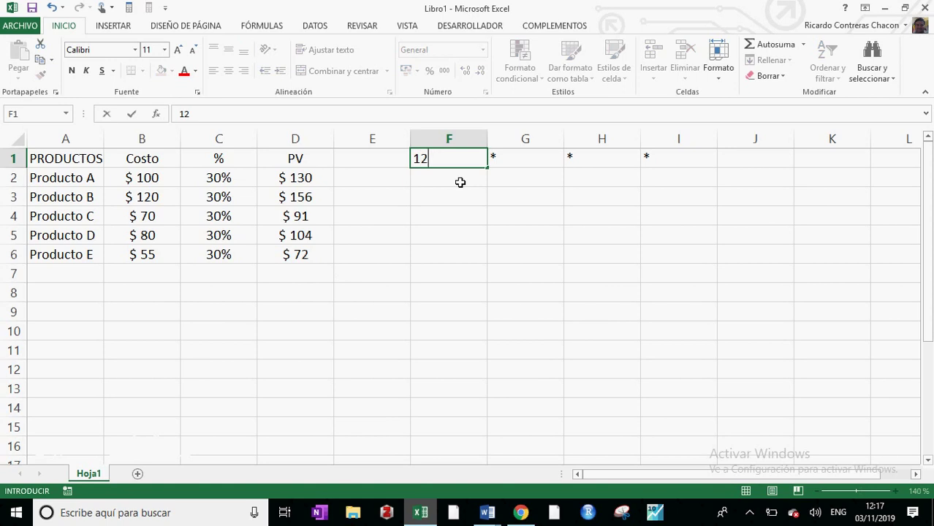
type("MESES")
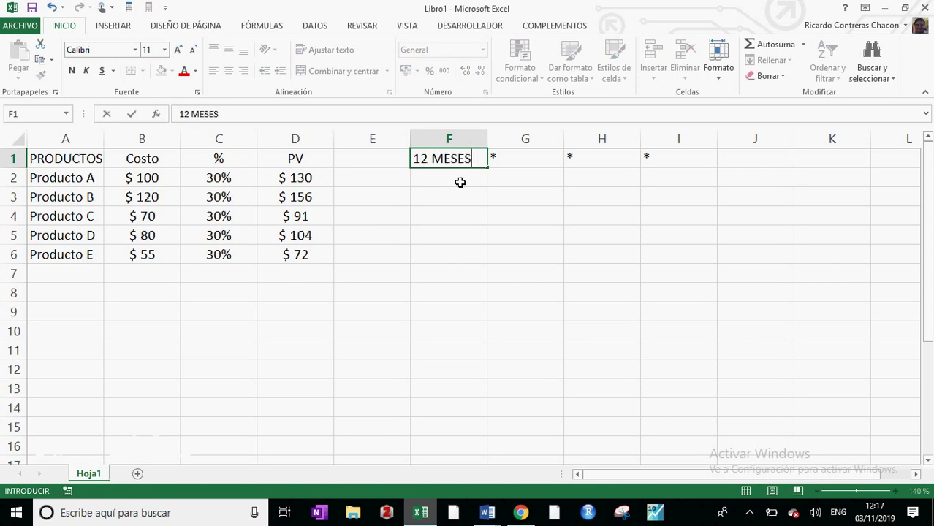
key("Return")
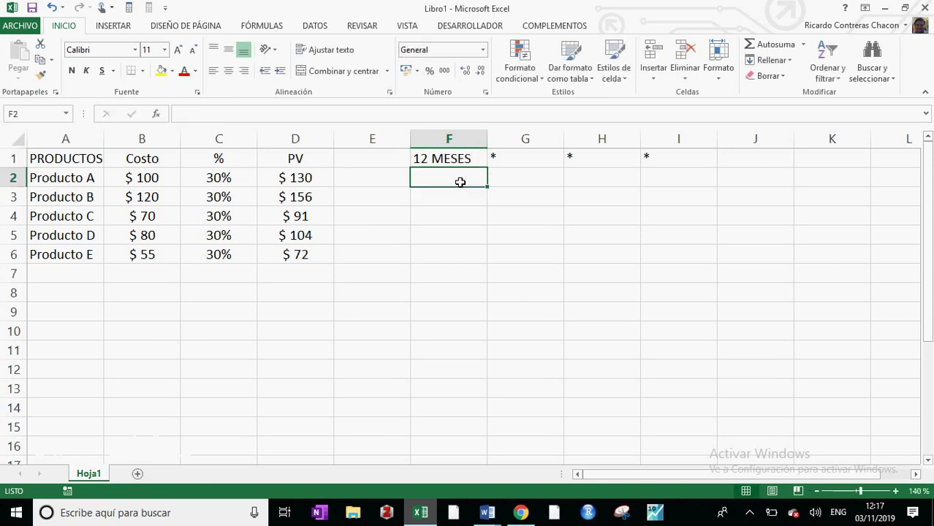
type("1000")
key("Return")
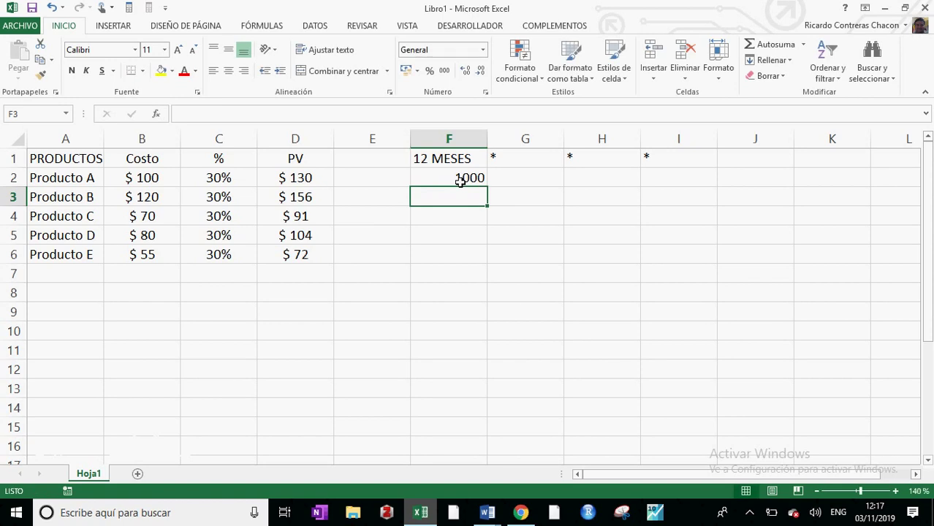
type("1500")
key("Return")
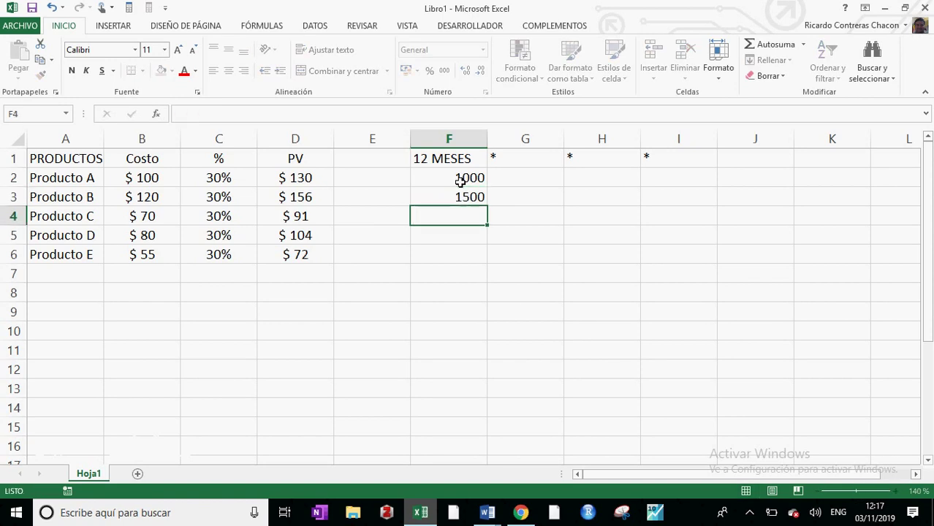
type("2000")
key("Return")
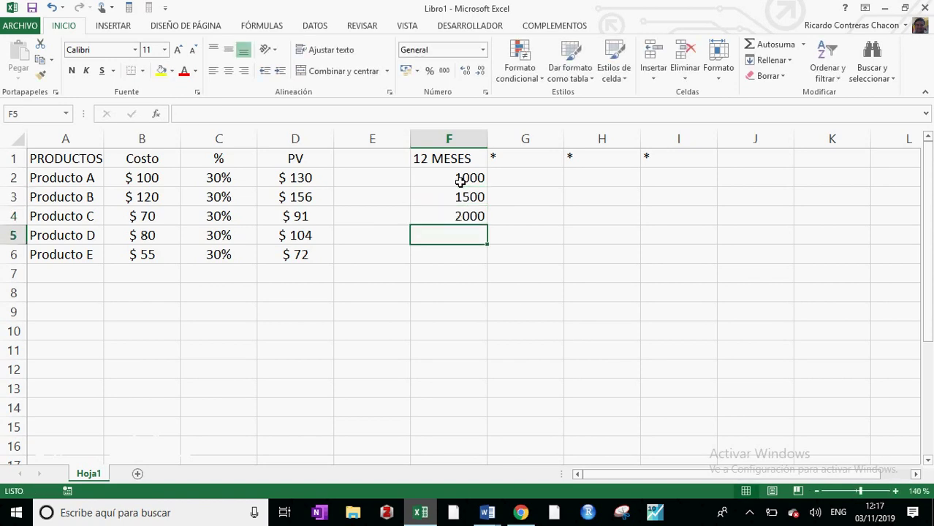
type("4500")
key("Return")
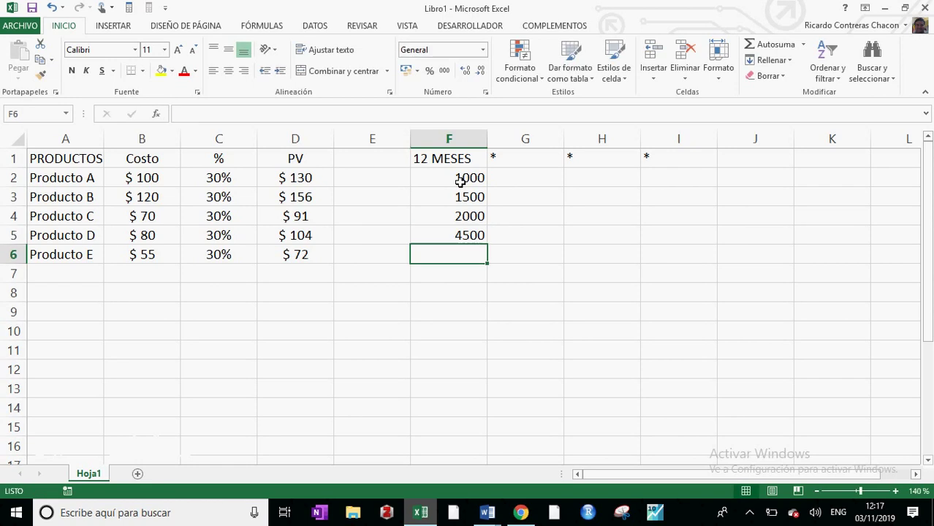
type("10000")
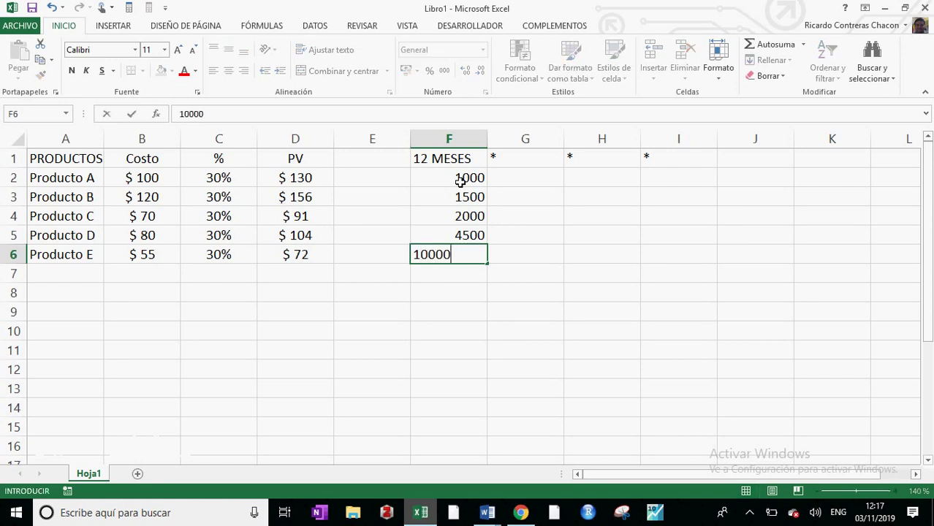
key("Return")
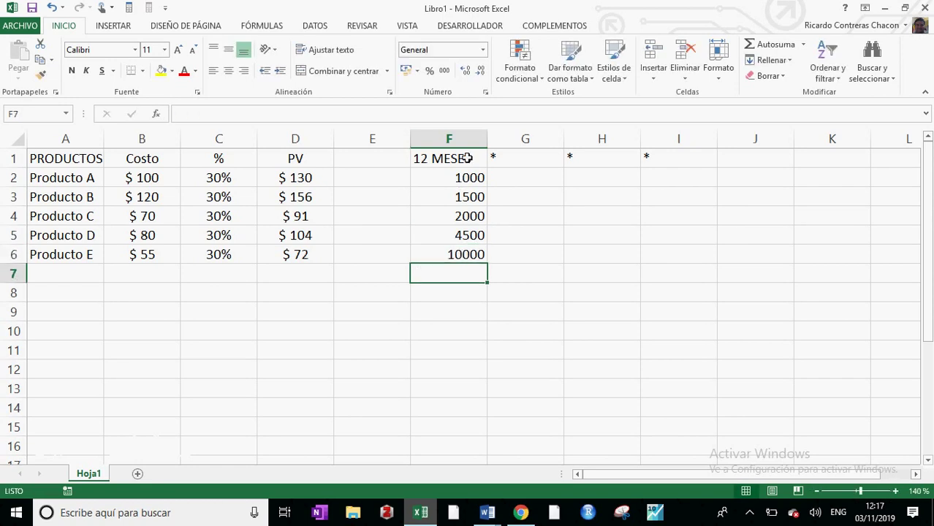
left_click(467, 180)
Type the headers INGRESOS, COSTOS and UTILIDAD into cells G1, H1 and I1
left_click_drag(467, 199, 466, 255)
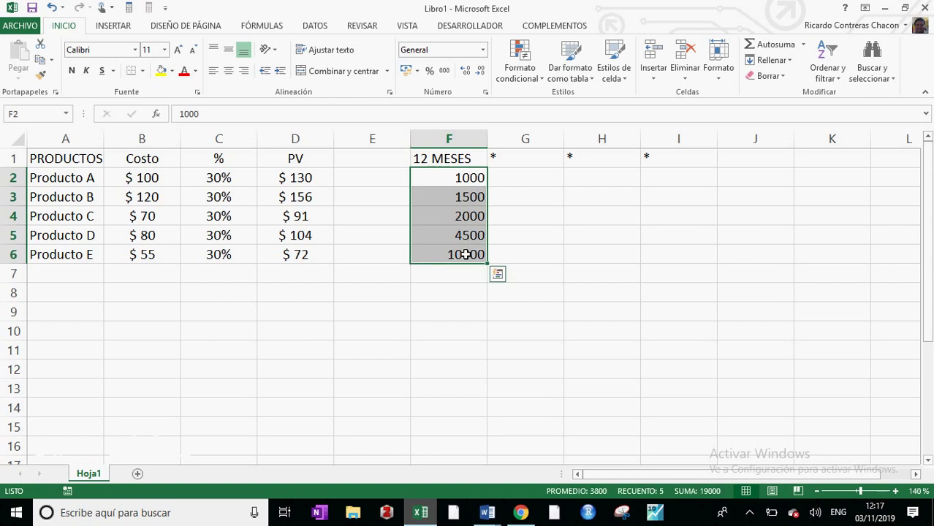
left_click(583, 260)
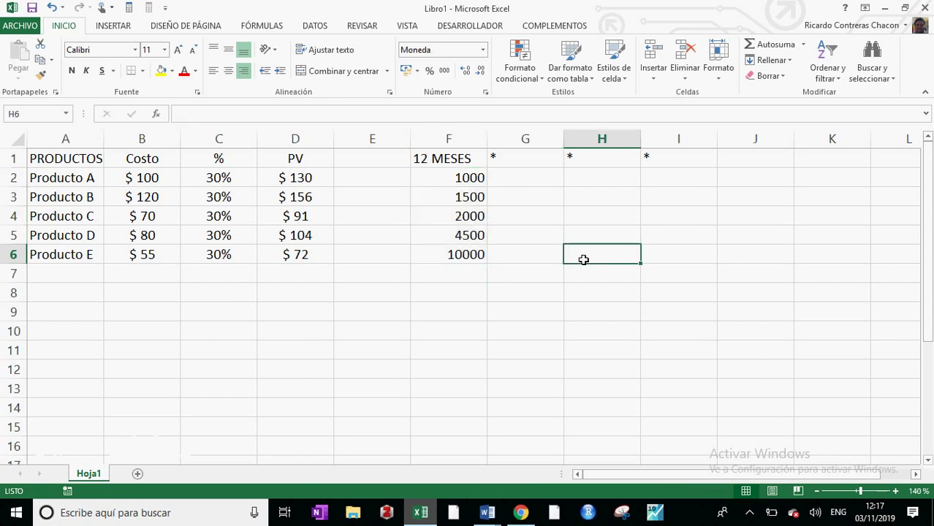
left_click(541, 160)
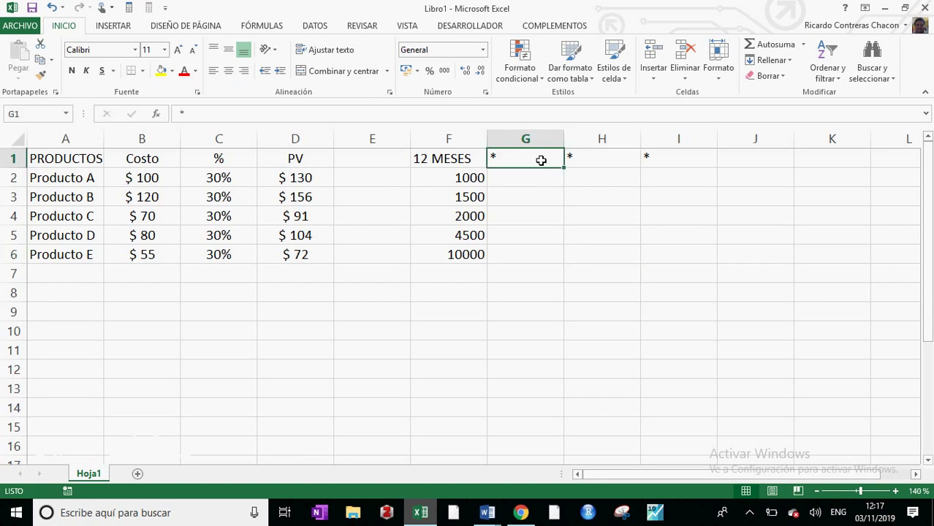
type("INg")
key("BackSpace")
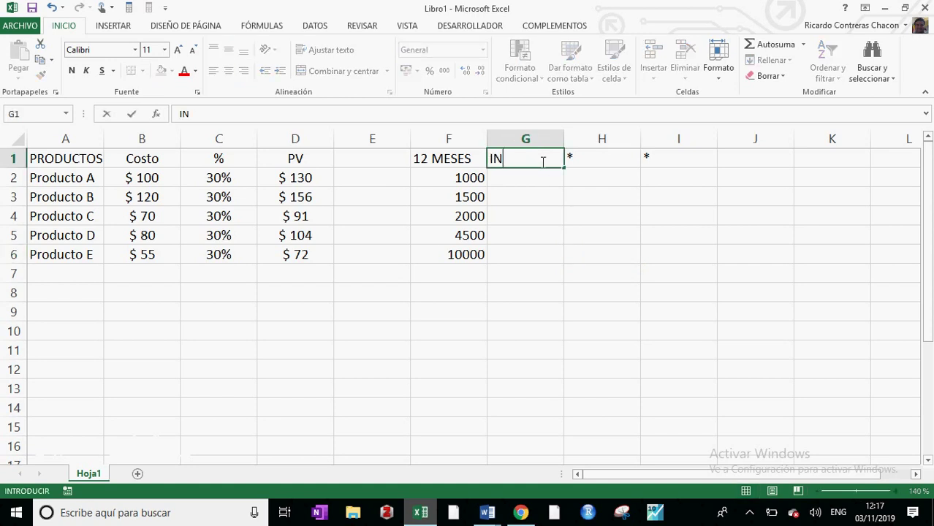
type("GRESOS")
key("Tab")
type("COSTOS")
key("Tab")
type("U")
key("BackSpace")
type("UTILIDAD")
key("Return")
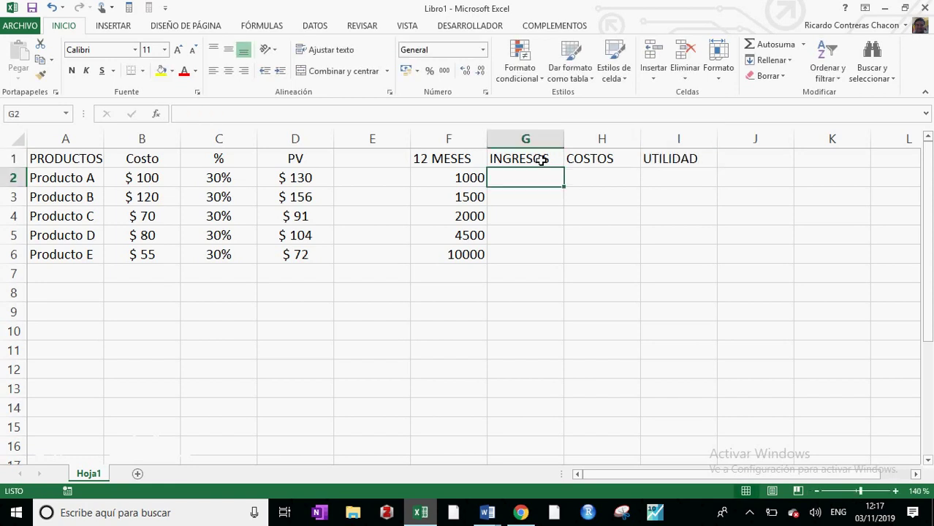
Enter Producto A's income formula =F2*D2 in G2
type("=")
left_click(474, 178)
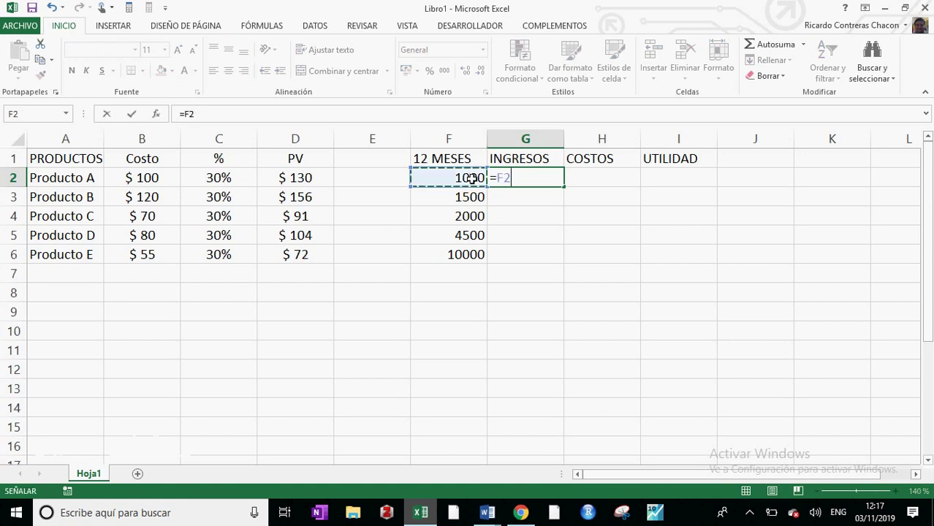
type("*")
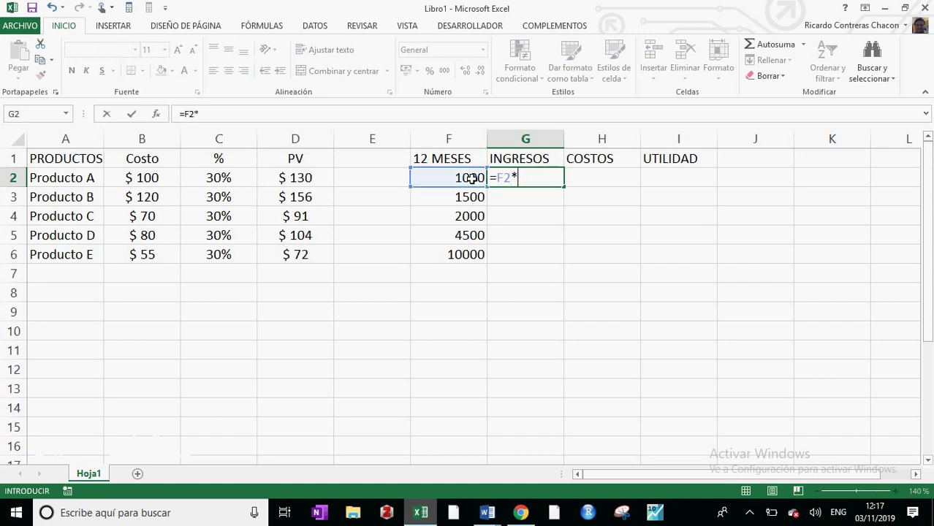
left_click(314, 185)
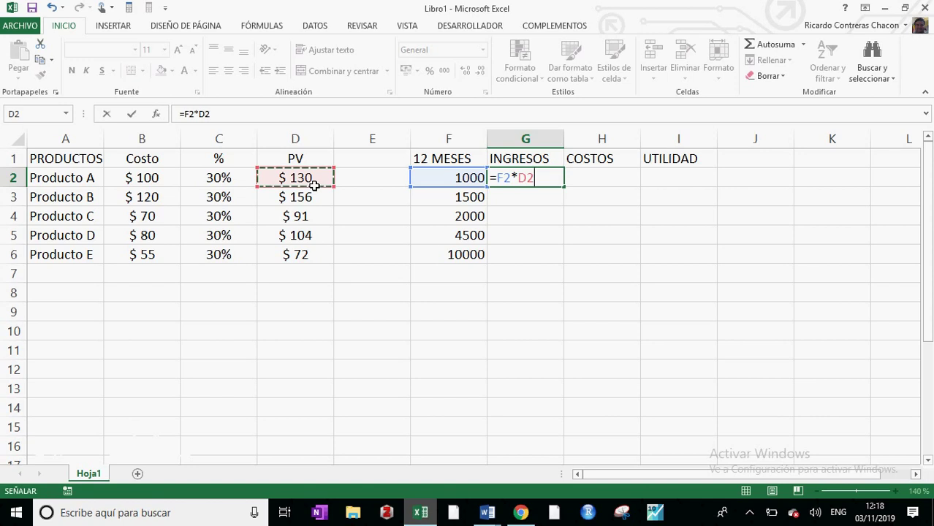
key("Return")
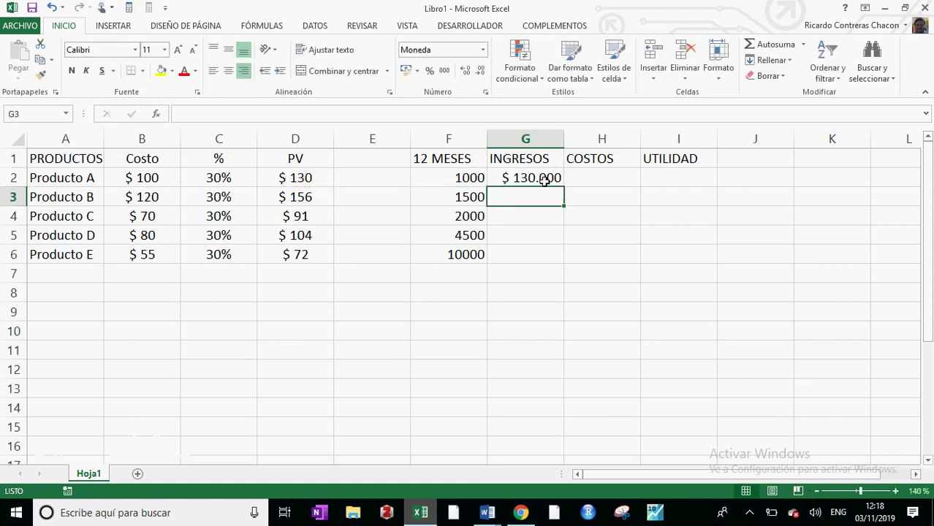
Enter Producto A's cost formula =F2*B2 in H2, giving $ 100.000
left_click(600, 183)
type("=")
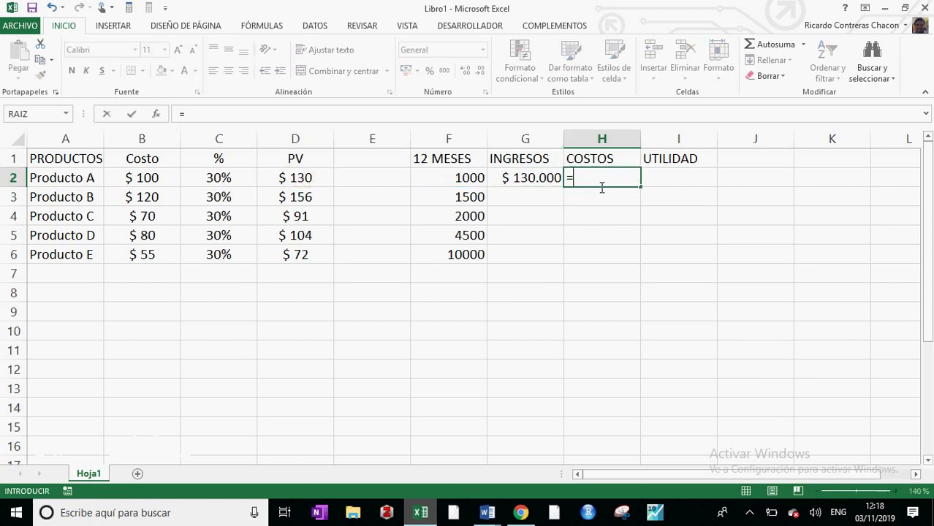
type("*")
left_click(174, 182)
key("Return")
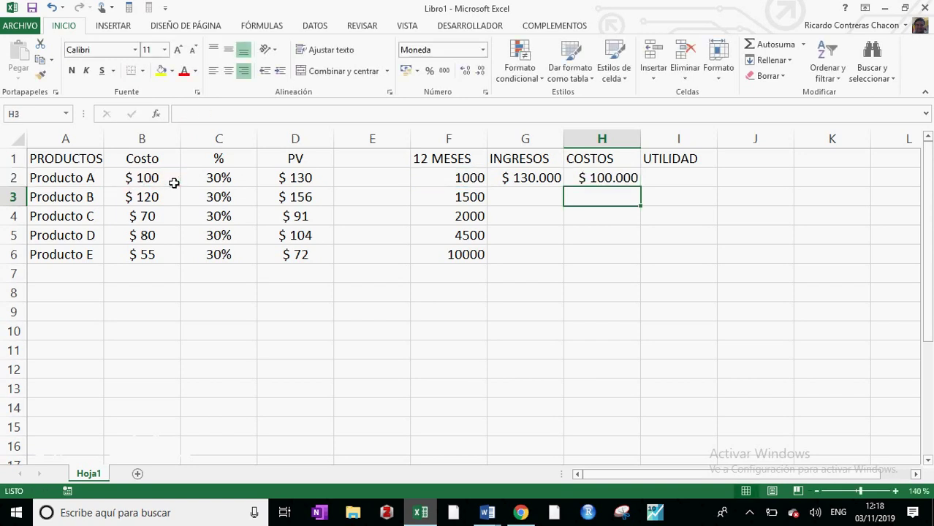
Enter Producto A's profit formula =G2-H2 in I2, giving $ 30.000
left_click(693, 182)
type("=")
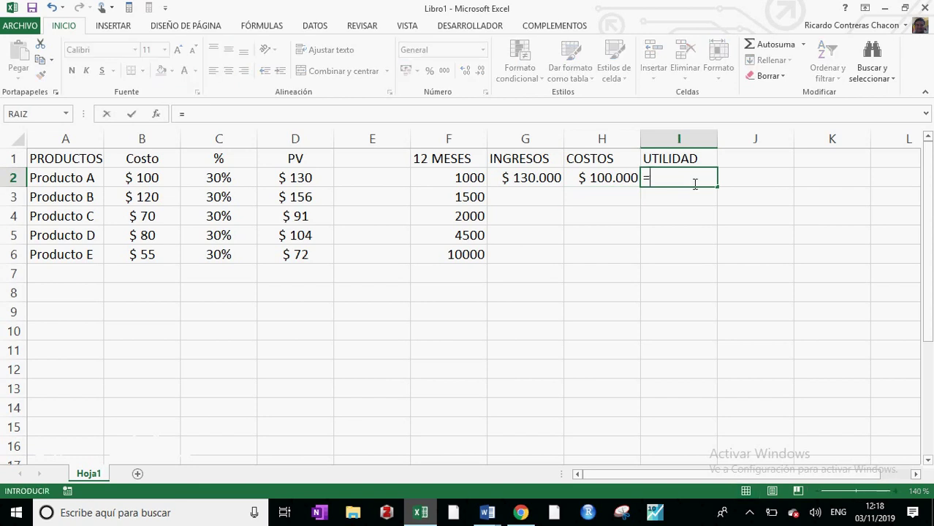
left_click(476, 182)
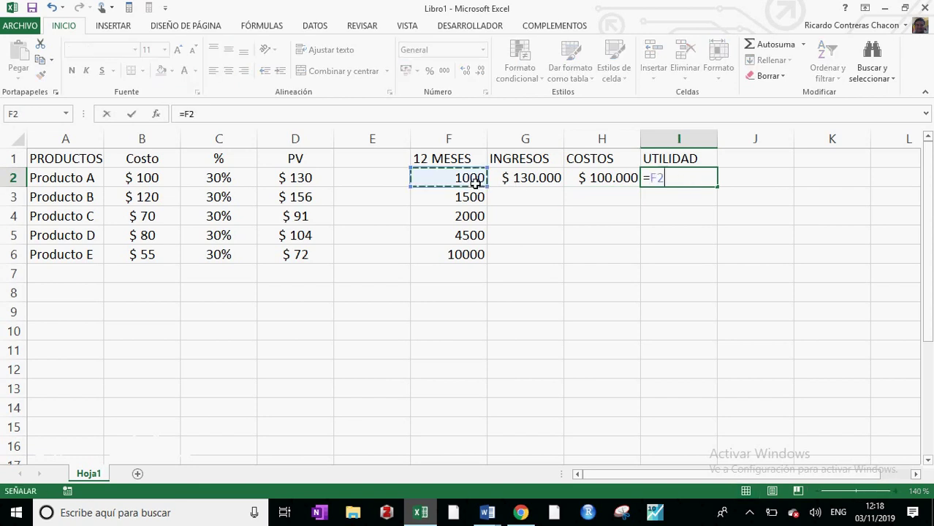
type("*")
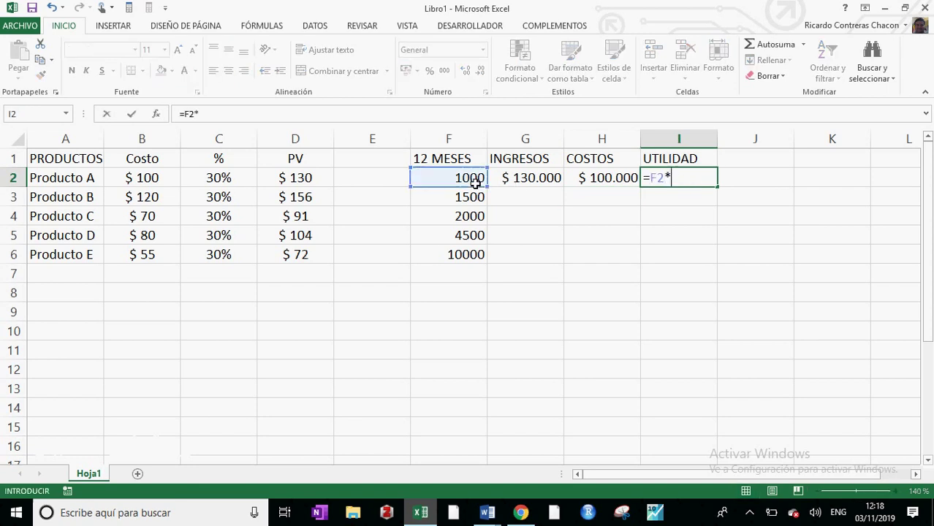
key("Escape")
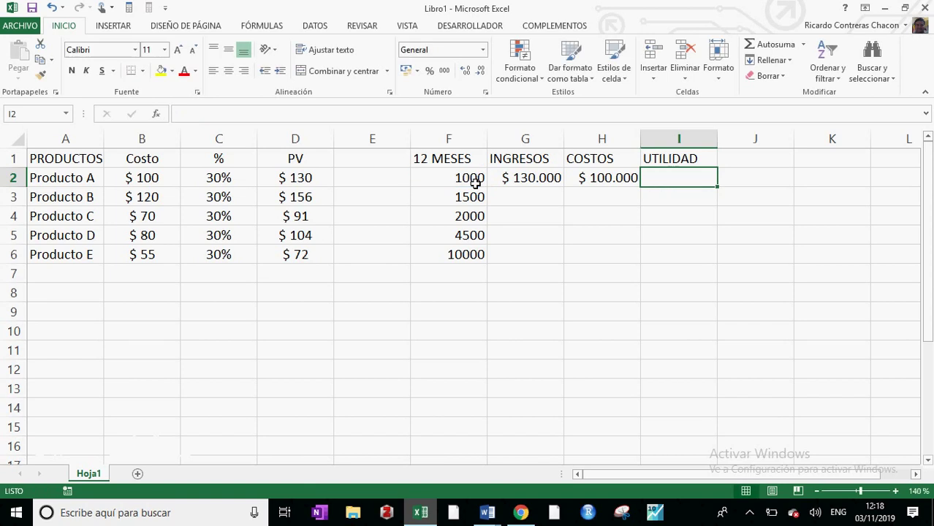
type("=")
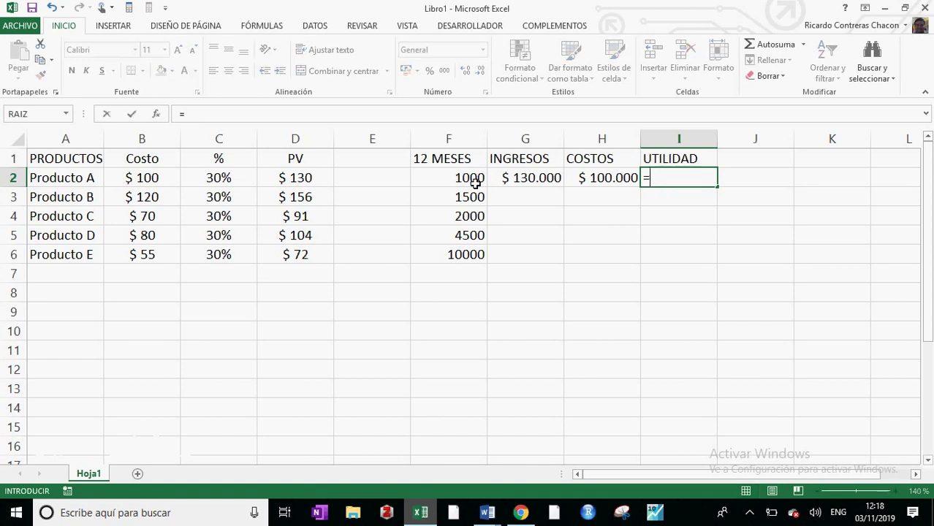
left_click(553, 180)
type("-")
left_click(589, 181)
key("Return")
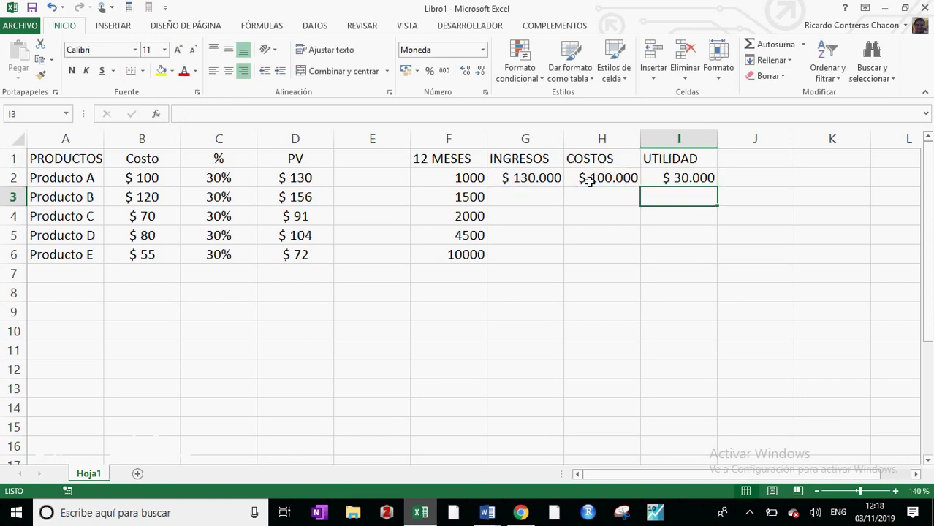
Copy the G2:I2 formulas down to row 6, so Producto E shows $ 715.000, $ 550.000 and $ 165.000
mouse_move(553, 181)
left_mouse_down()
mouse_move(693, 188)
mouse_move(713, 261)
left_mouse_up()
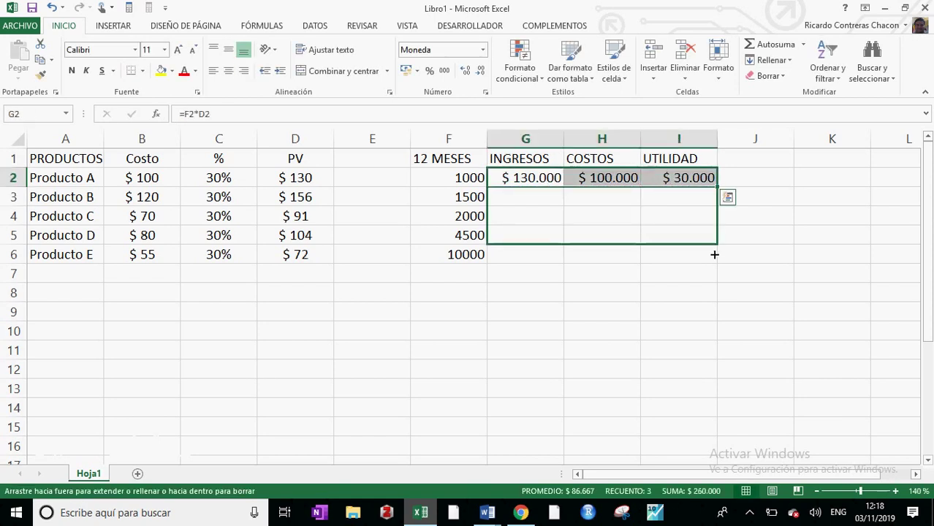
left_click(585, 300)
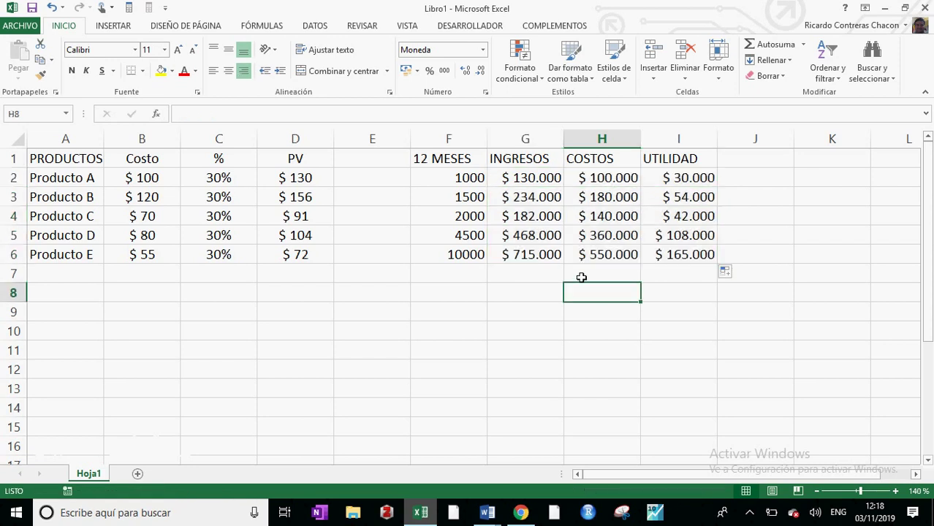
left_click_drag(555, 179, 550, 261)
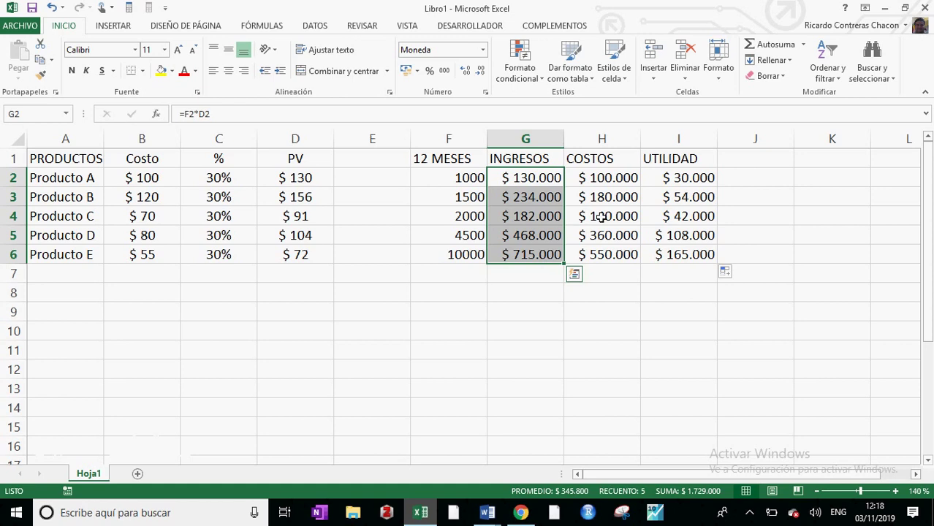
left_click_drag(615, 185, 613, 256)
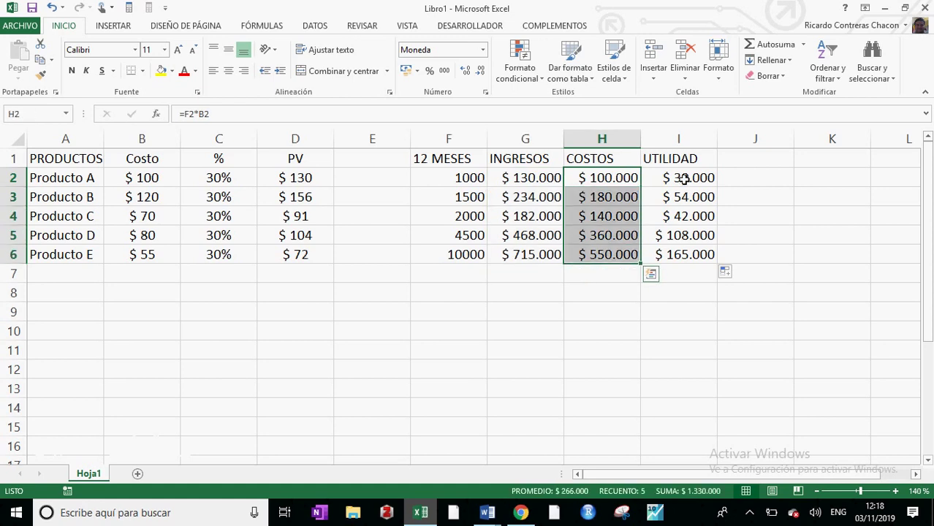
left_click_drag(684, 178, 672, 261)
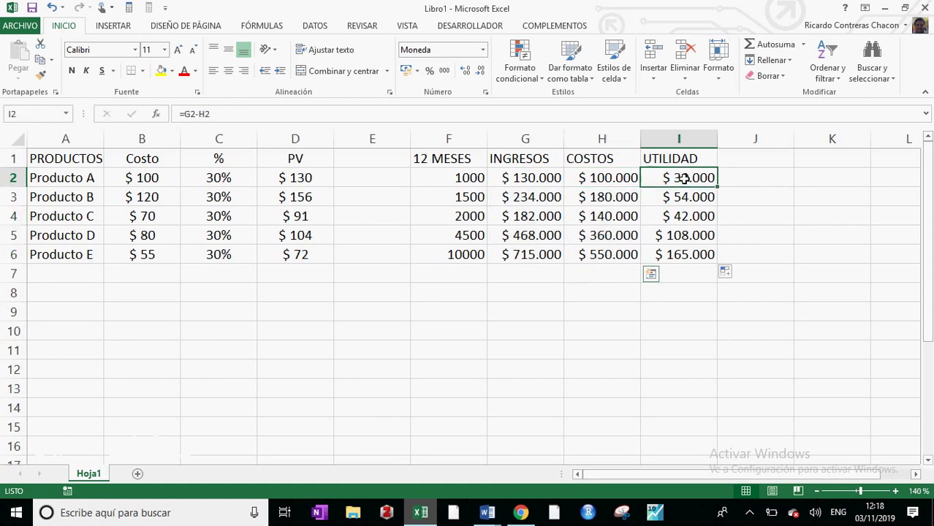
left_click(547, 292)
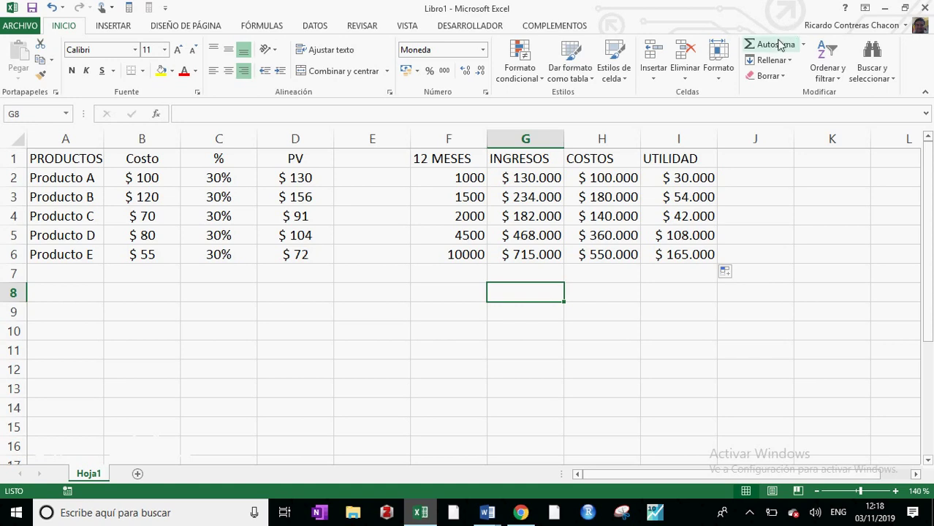
left_click(777, 45)
key("Return")
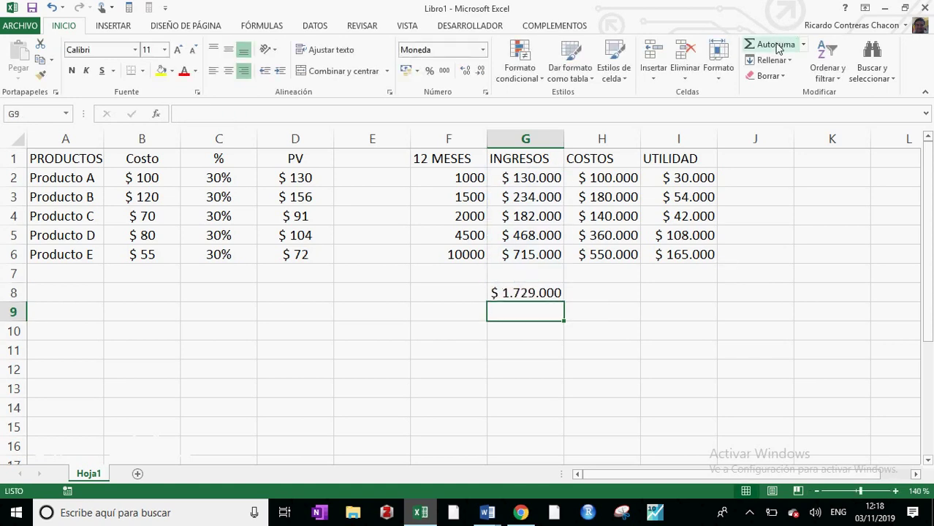
left_click(621, 297)
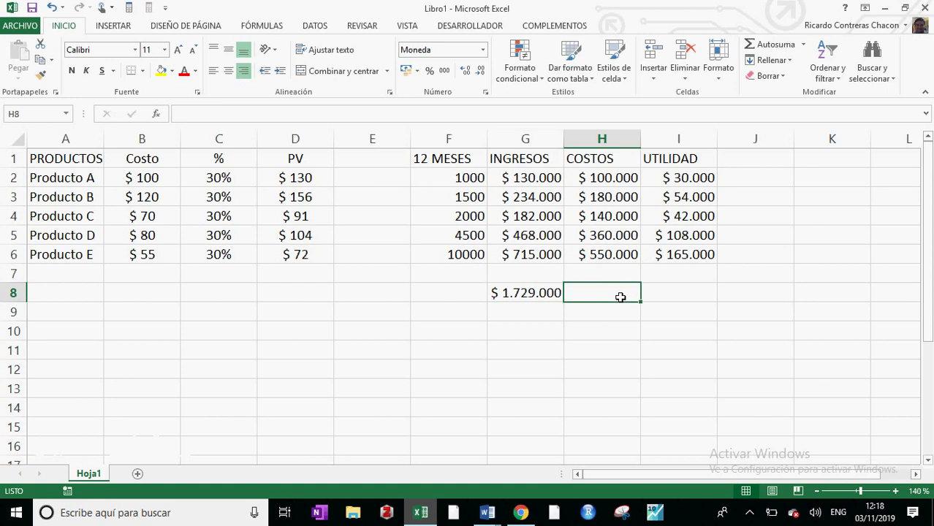
left_click(773, 46)
key("Return")
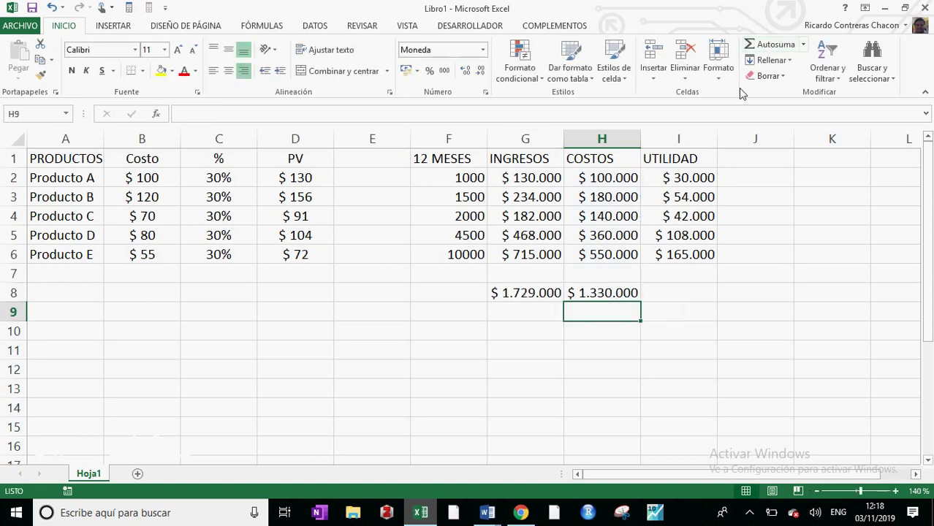
left_click(702, 300)
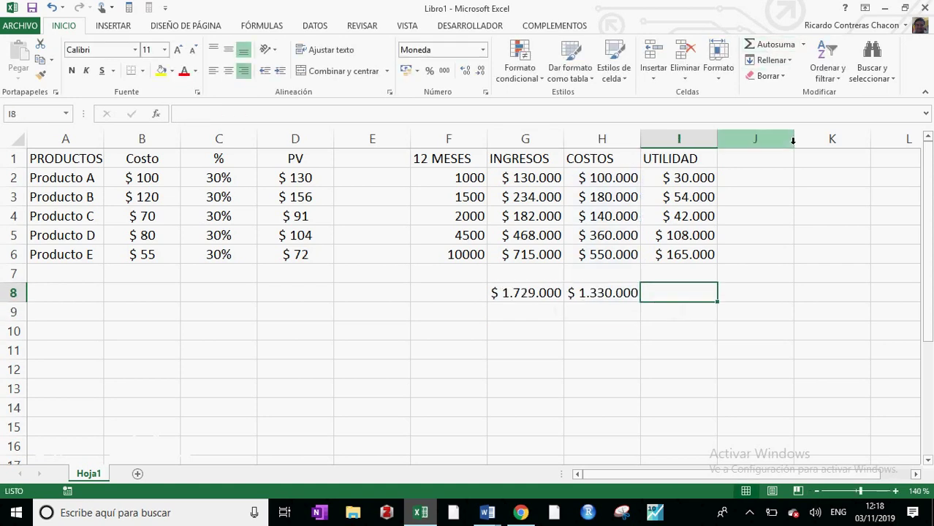
left_click(700, 218)
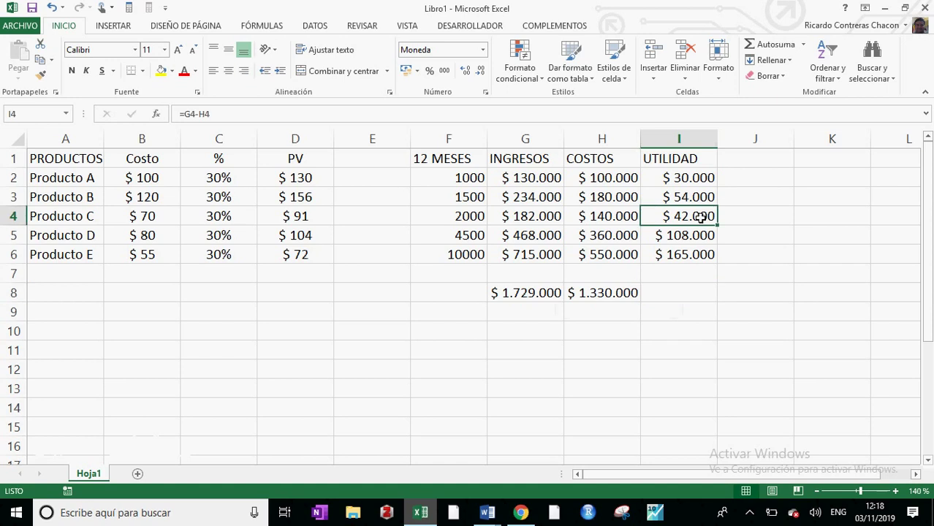
key("ctrl+c")
left_click(690, 297)
key("ctrl+v")
key("Down")
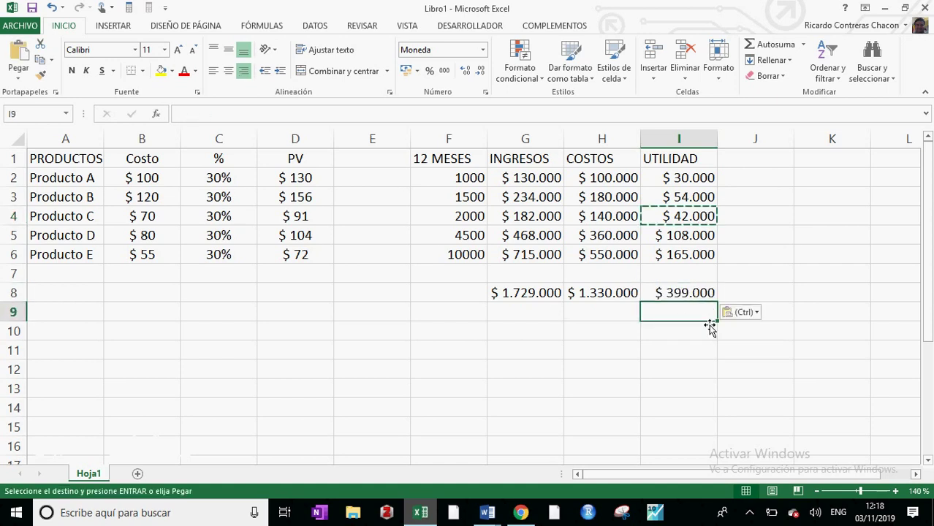
left_click(549, 299)
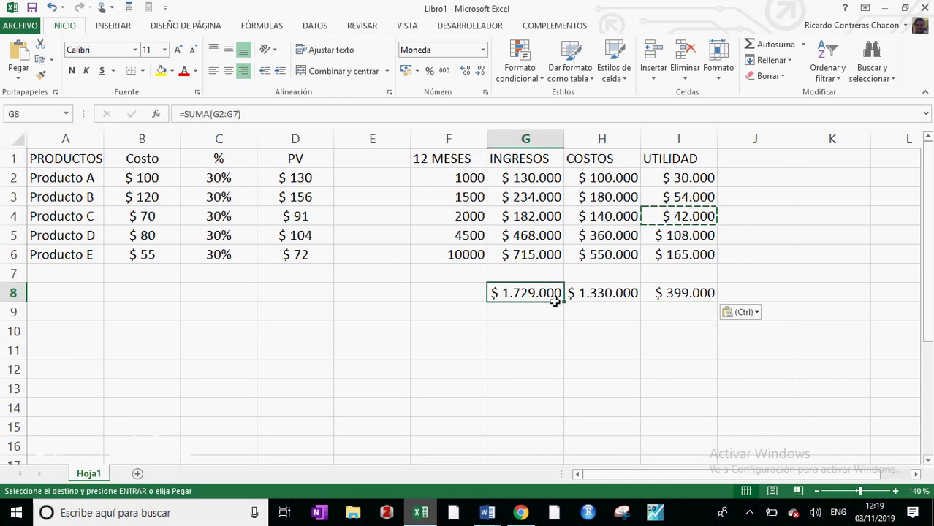
left_click(633, 300)
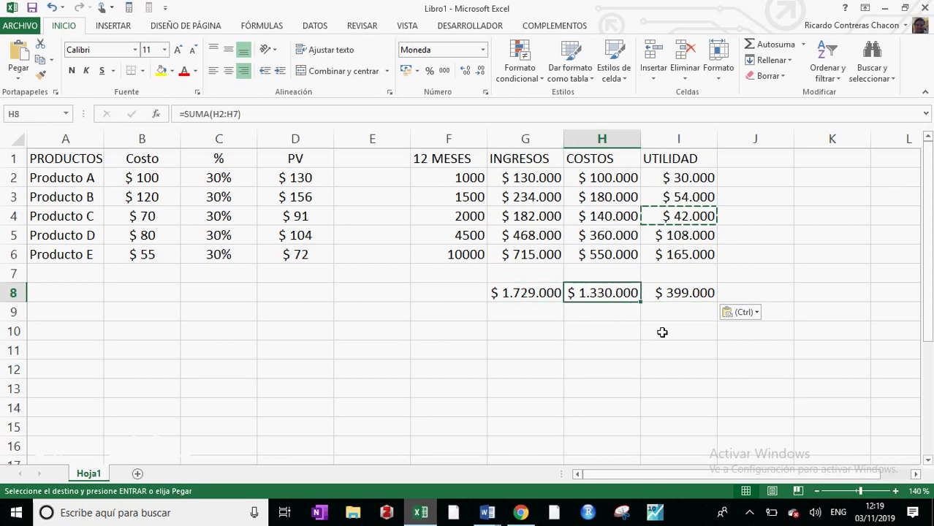
left_click(702, 299)
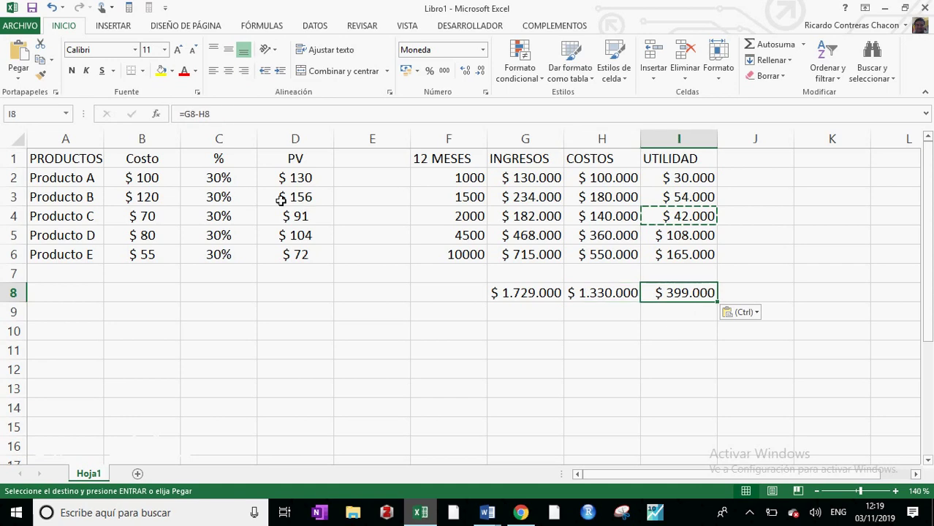
left_click(242, 187)
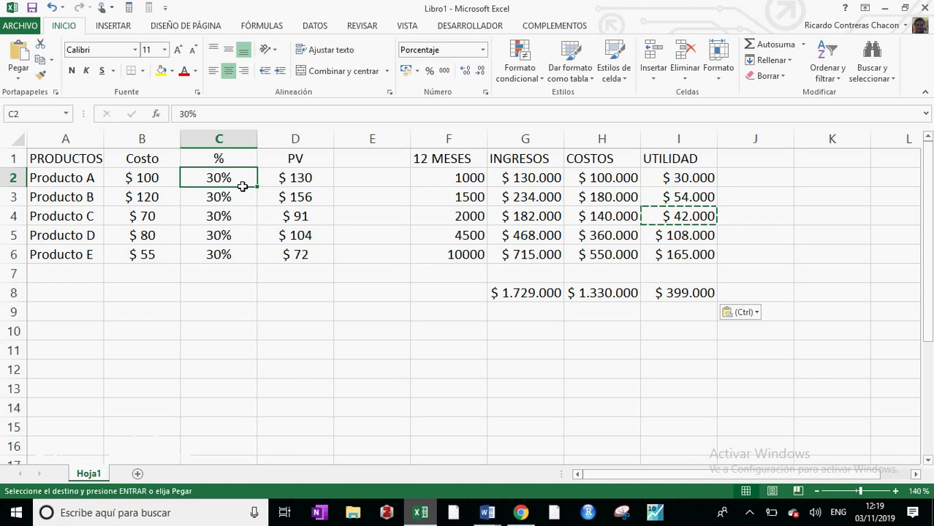
Enter =I8/G8 in I9 and format it as a percentage with one decimal, showing 23,1%
left_click(669, 321)
key("Escape")
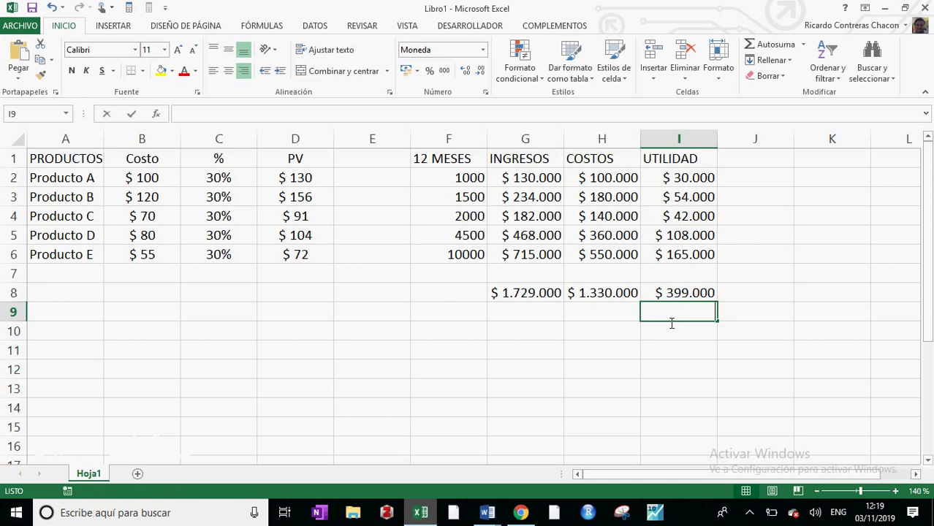
type("=")
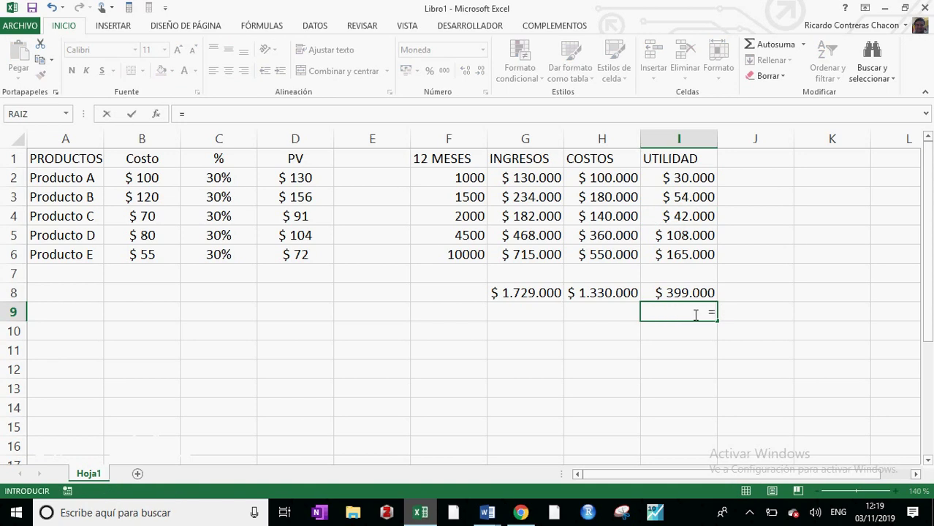
left_click(702, 293)
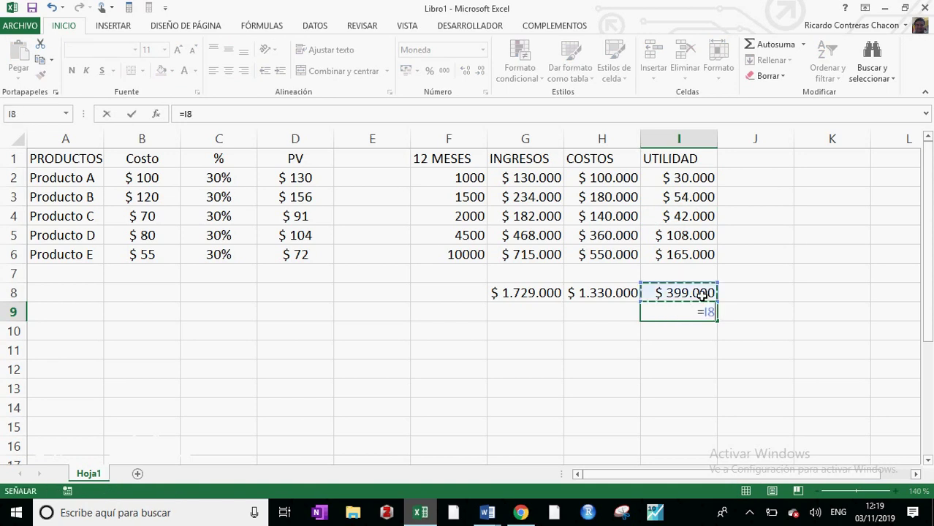
type("/")
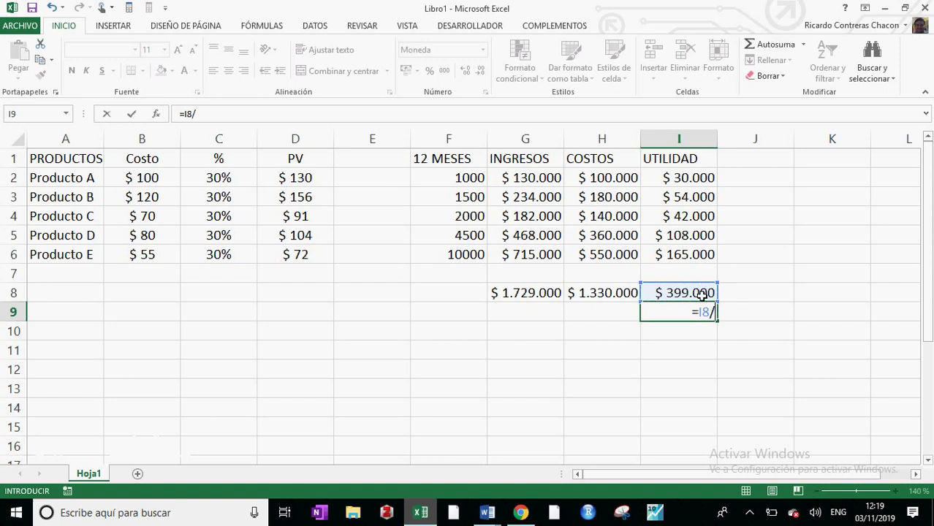
left_click(554, 300)
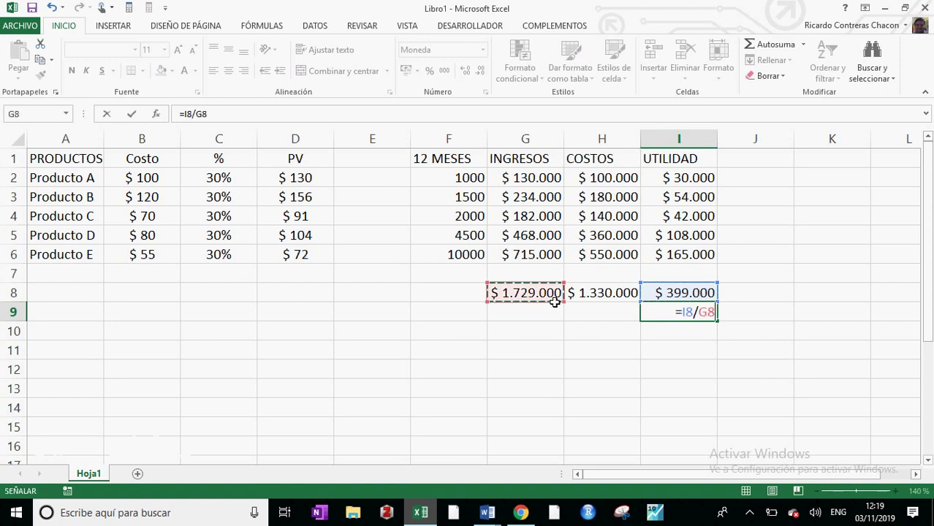
key("Return")
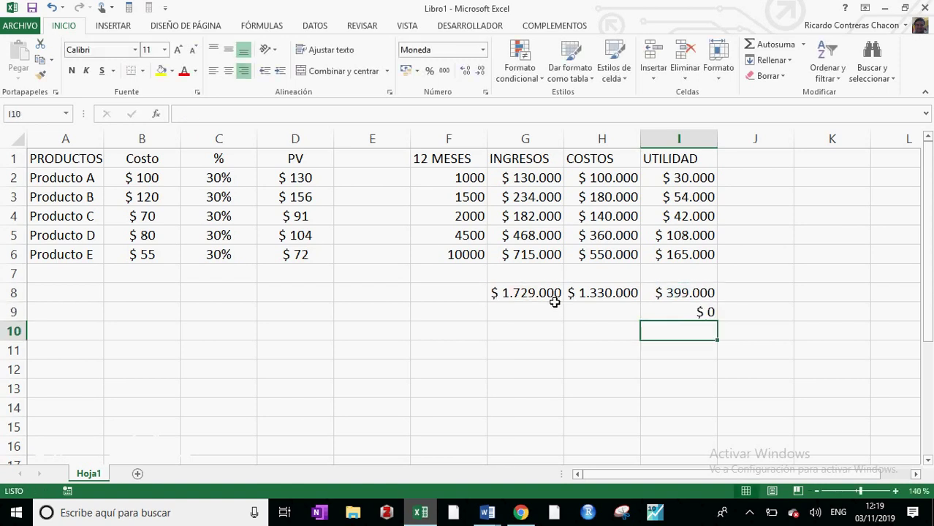
left_click(666, 315)
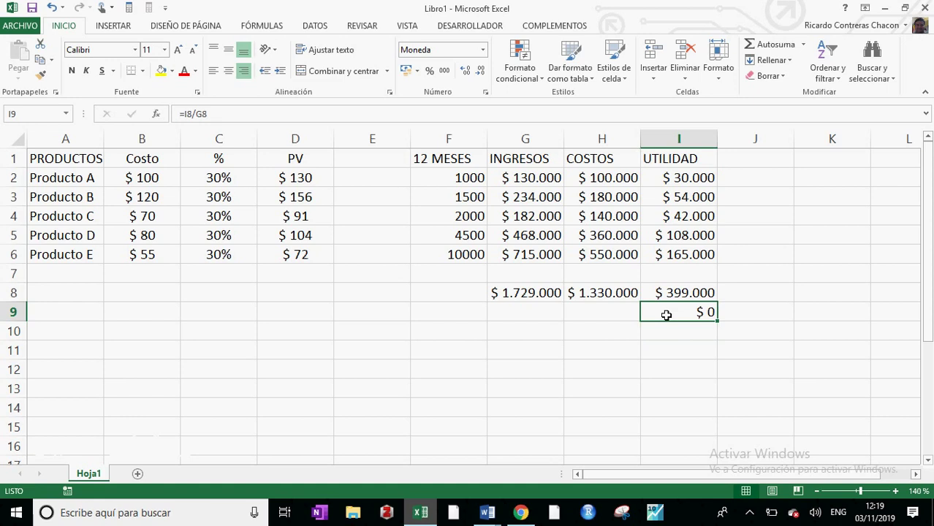
left_click(430, 71)
left_click(465, 71)
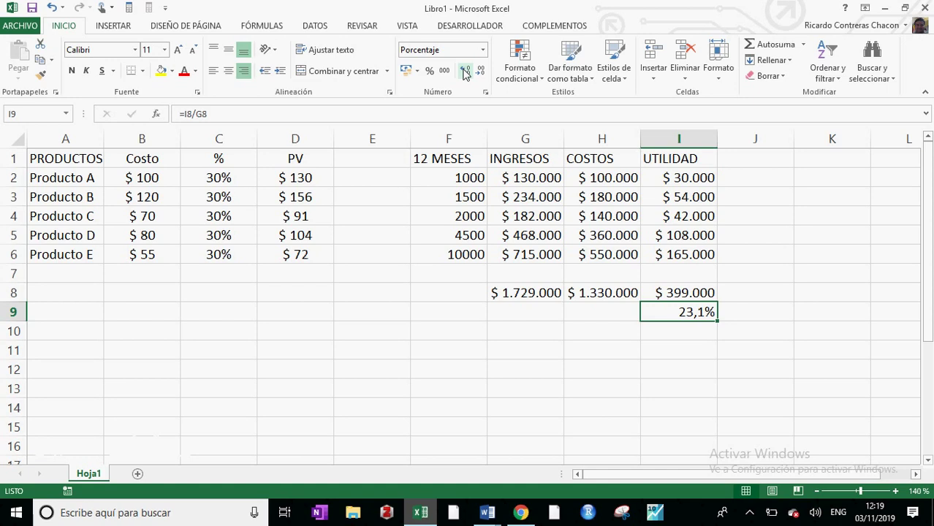
Select the C2:C6 margins, then I9, and insert a new empty equation box
left_click(227, 182)
left_click_drag(228, 181, 225, 256)
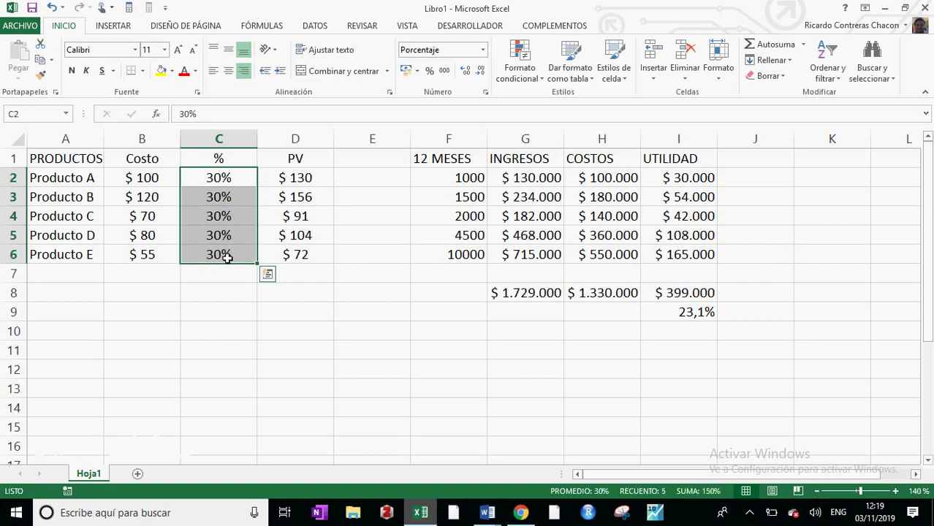
left_click(683, 314)
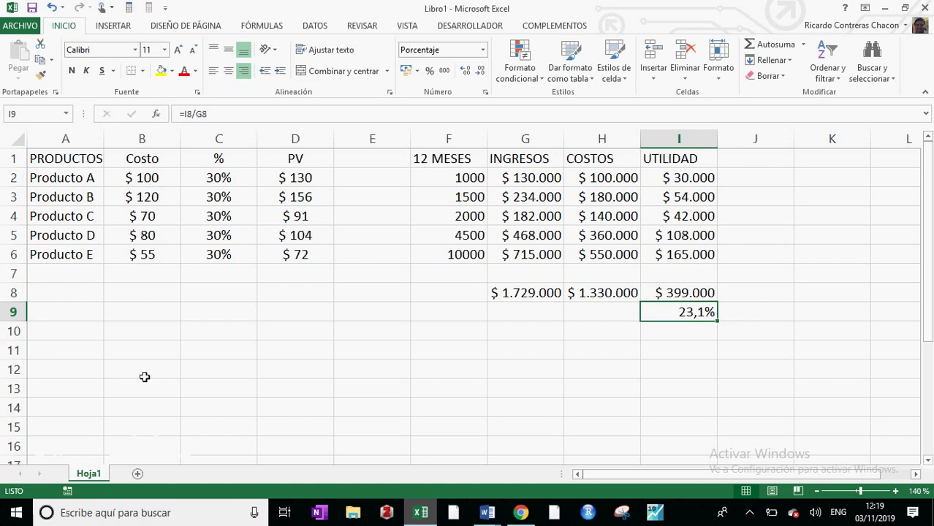
key("alt+equal")
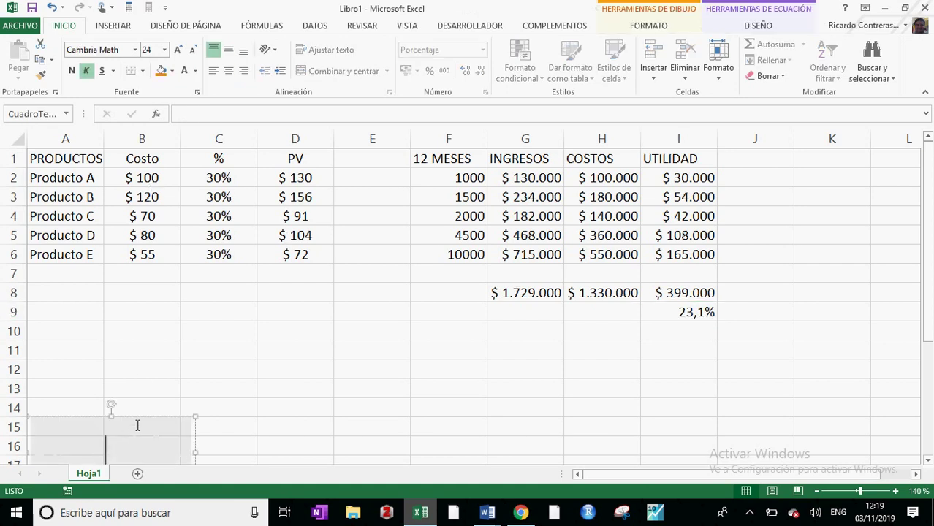
Move the equation box up to rows 9–12, give it a black fill, and widen it
left_click_drag(138, 424, 241, 314)
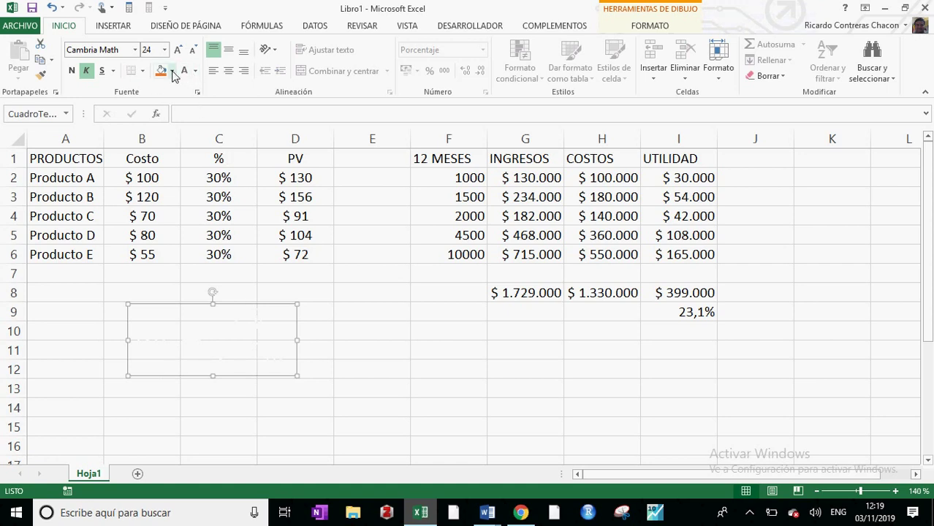
left_click(173, 73)
left_click(179, 122)
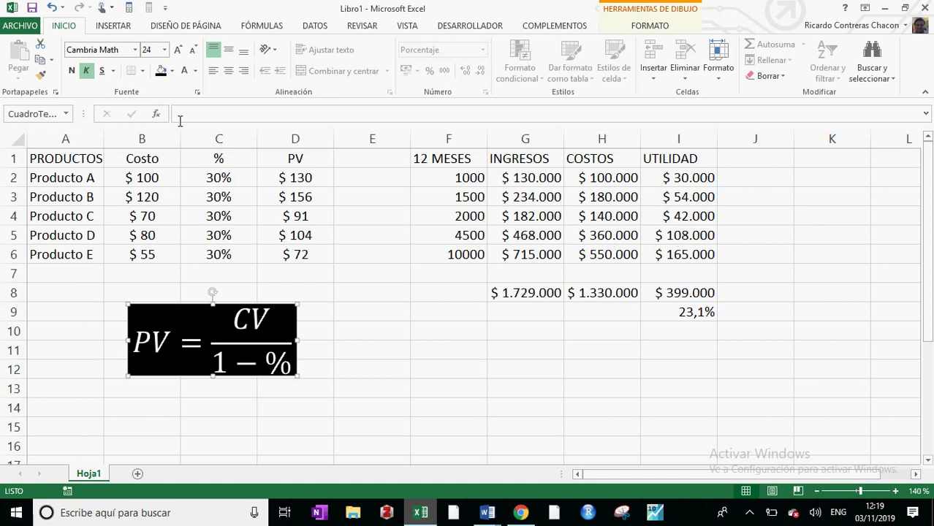
left_click(388, 372)
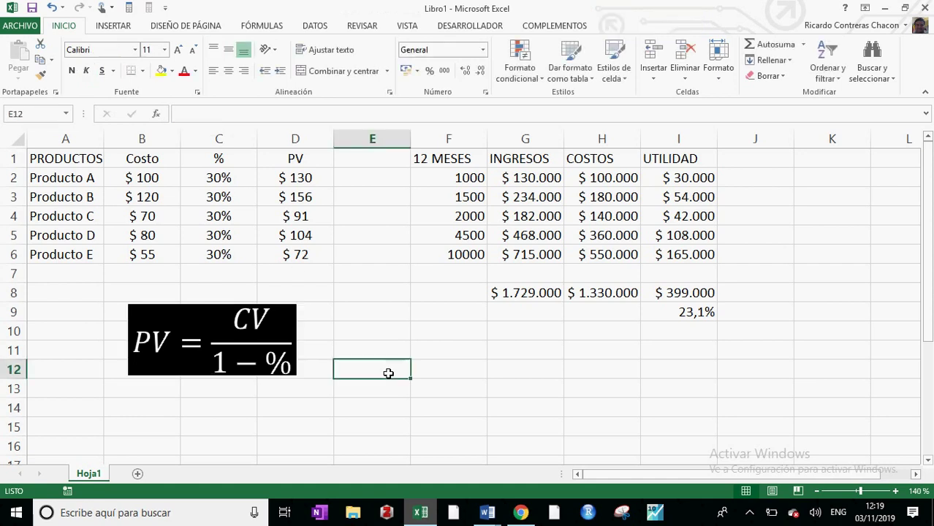
left_click(296, 369)
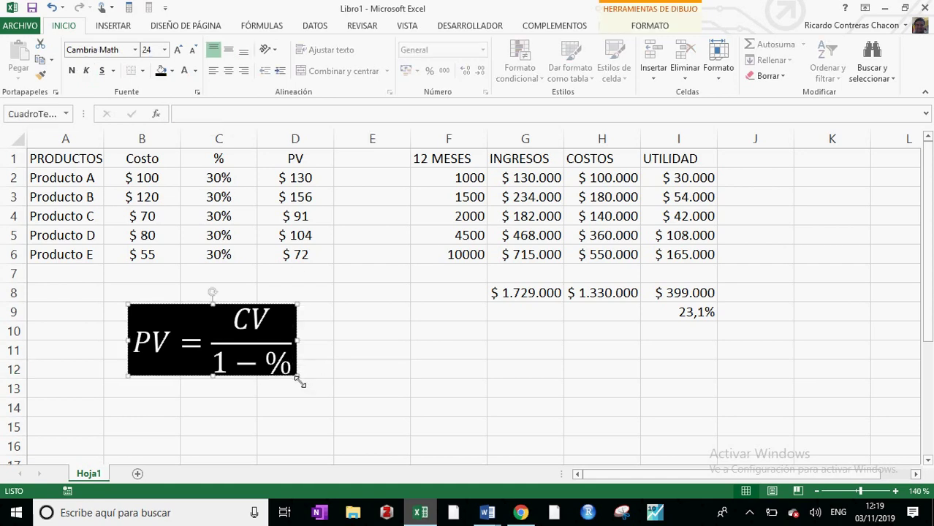
left_click_drag(300, 382, 366, 413)
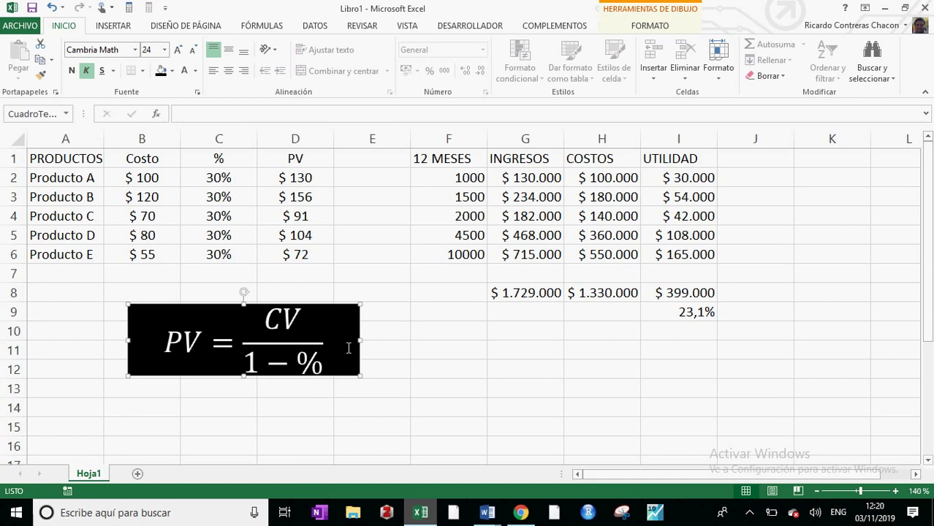
Position the equation box under the table in columns B–D, then select rows 1–8
left_click_drag(348, 311, 346, 284)
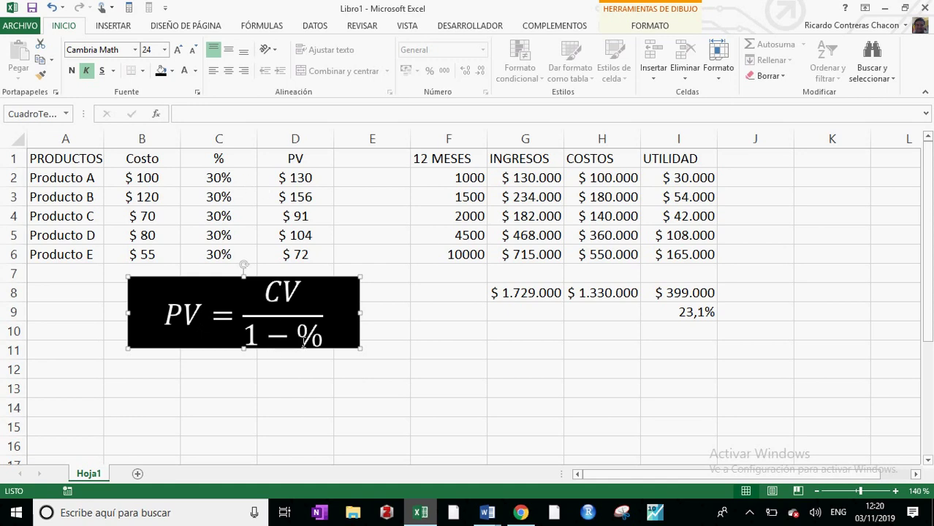
left_click_drag(340, 285, 835, 194)
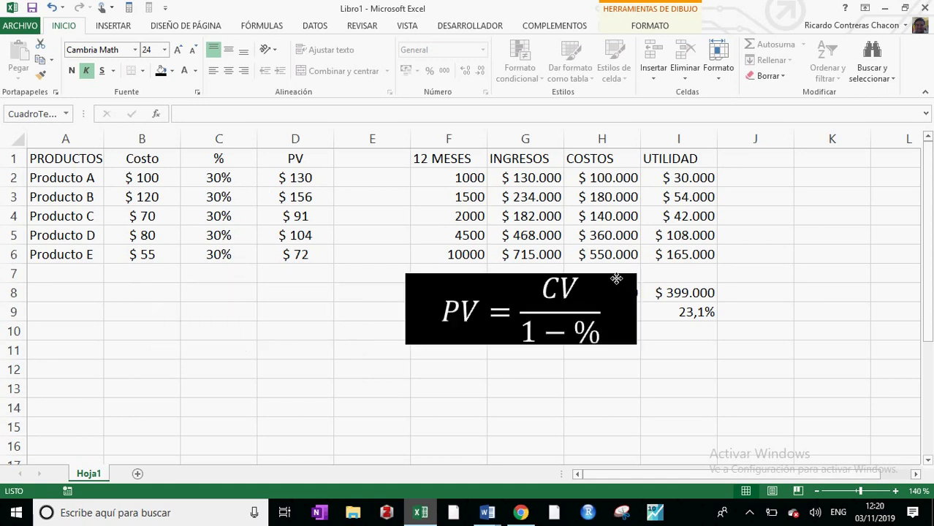
key("ctrl+z")
left_click(455, 279)
mouse_move(451, 269)
left_mouse_down()
mouse_move(301, 280)
mouse_move(299, 271)
left_mouse_up()
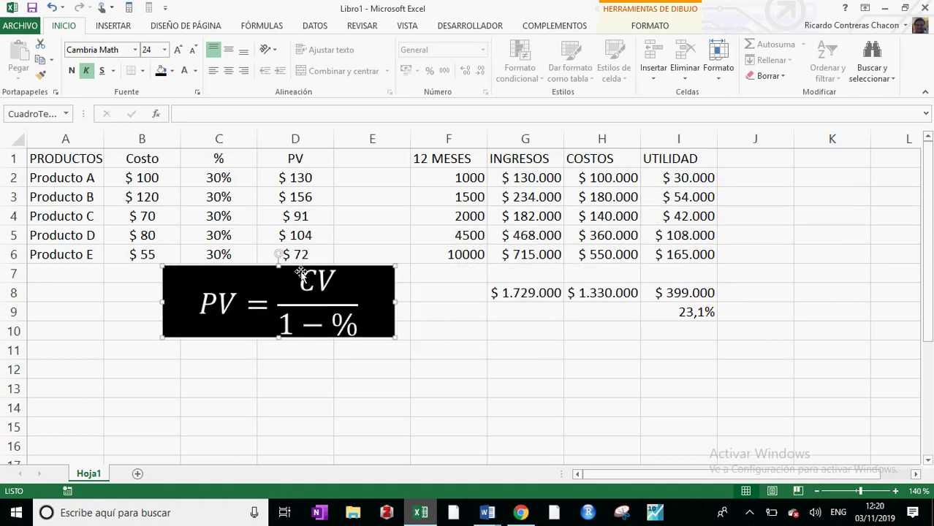
left_click(377, 414)
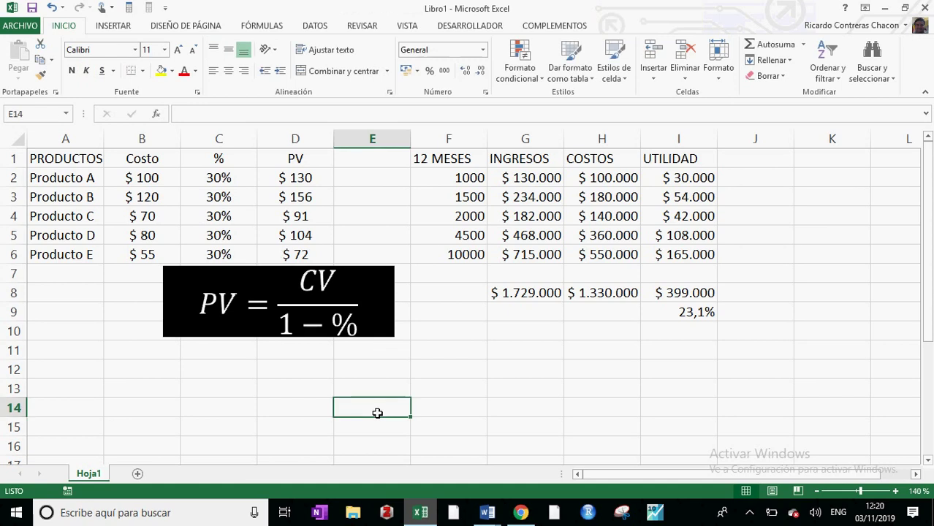
left_click_drag(14, 163, 20, 319)
Copy the table block and paste a duplicate starting at A11
key("ctrl+c")
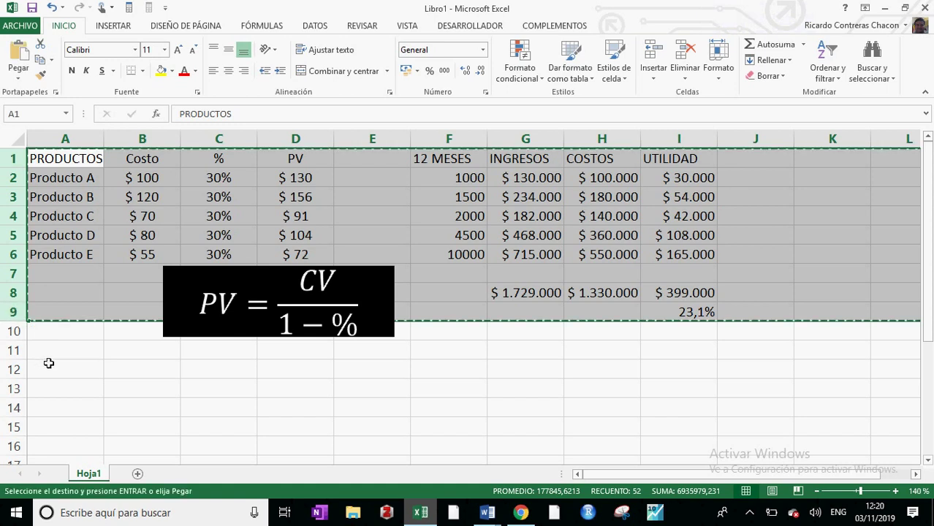
left_click(49, 358)
key("ctrl+v")
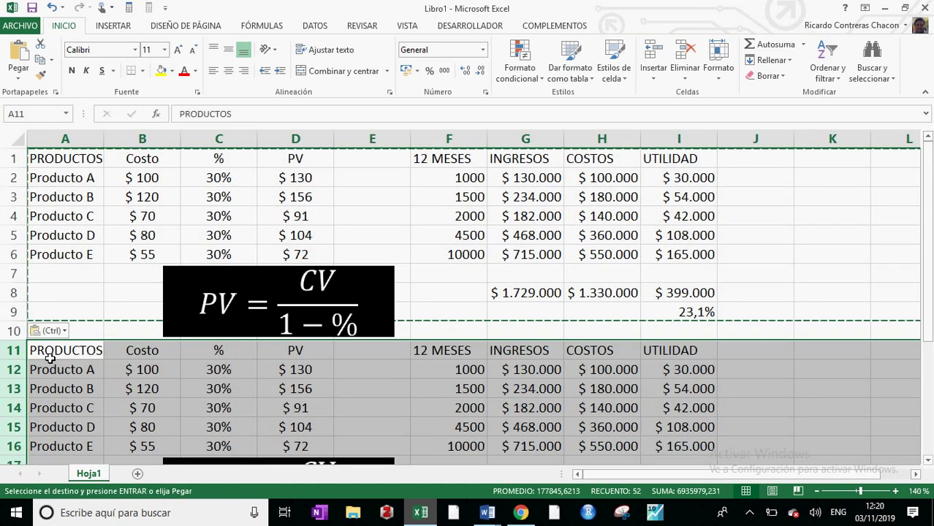
left_click(834, 389)
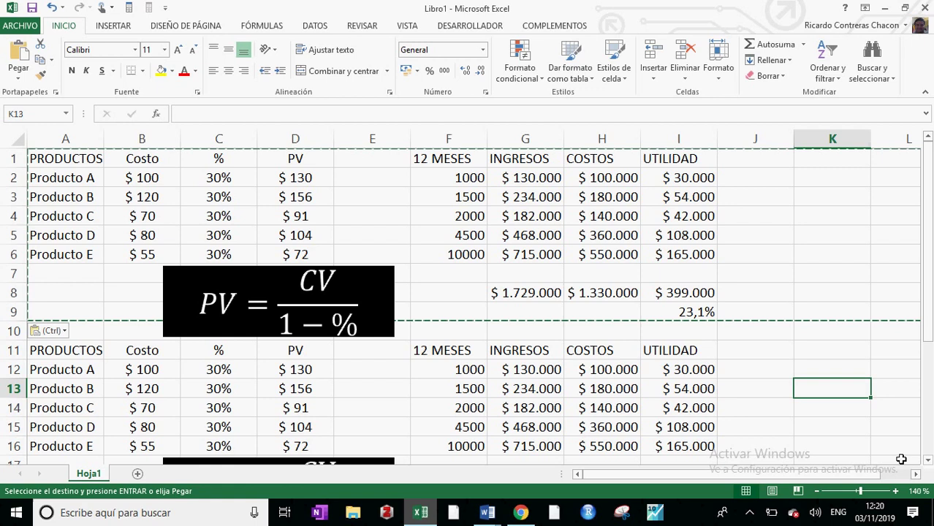
Delete the duplicate PV equation that came with the pasted table
left_click(929, 461)
left_click(929, 460)
left_click(929, 461)
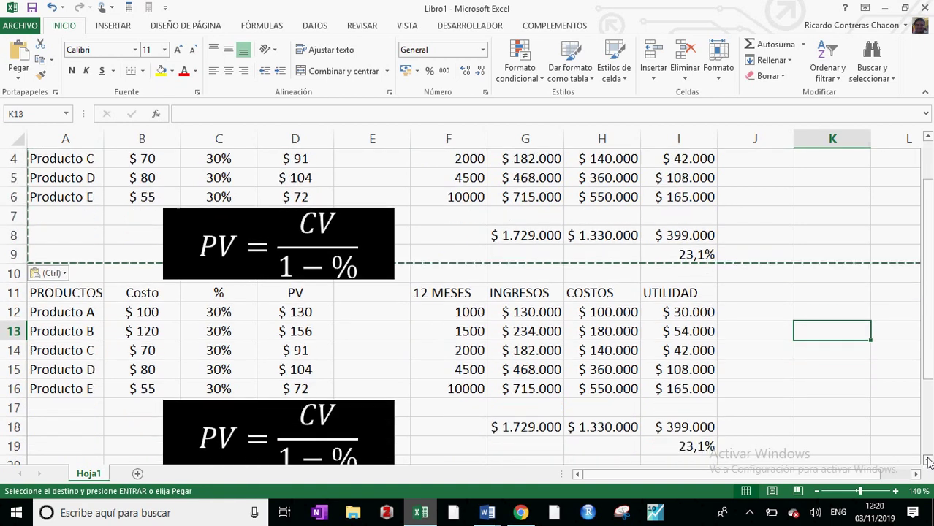
left_click(389, 411)
key("Escape")
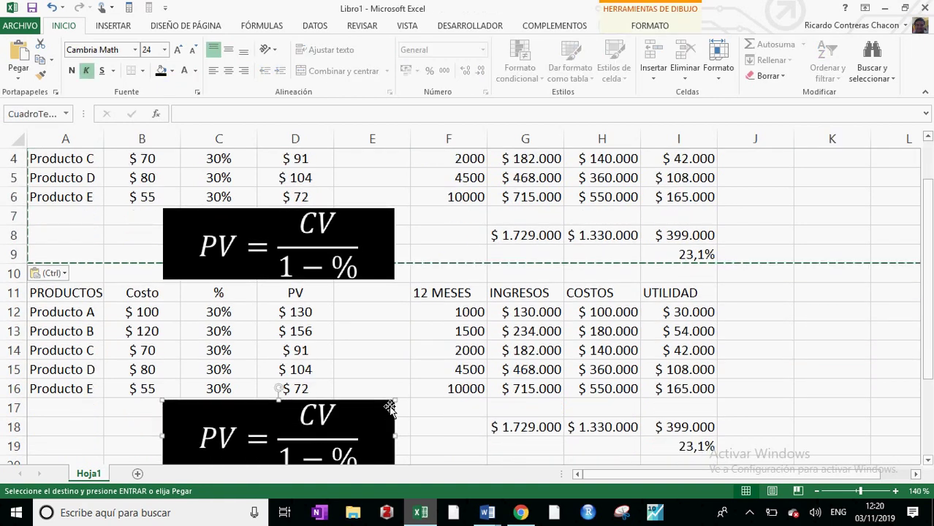
key("Delete")
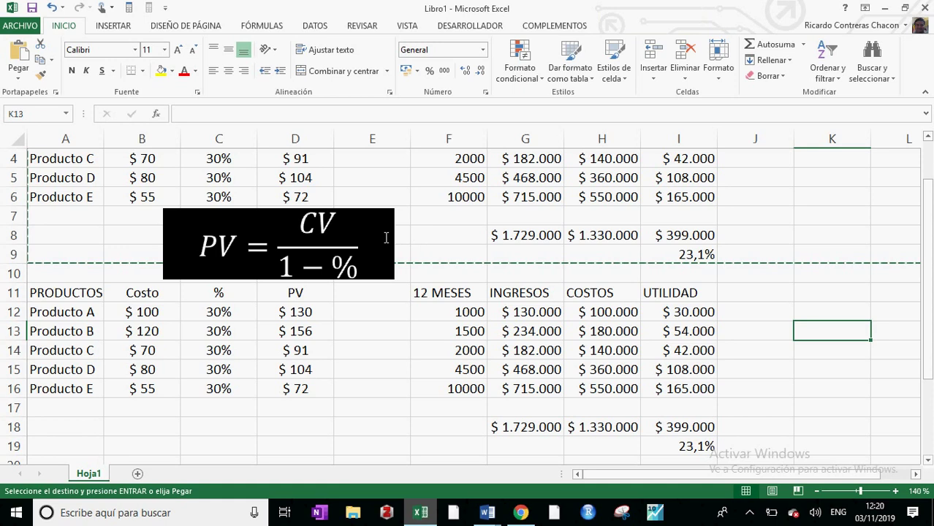
Shrink the original PV equation box to rows 7–9 and reduce its font size to 18
left_click(388, 215)
left_click_drag(395, 280, 330, 262)
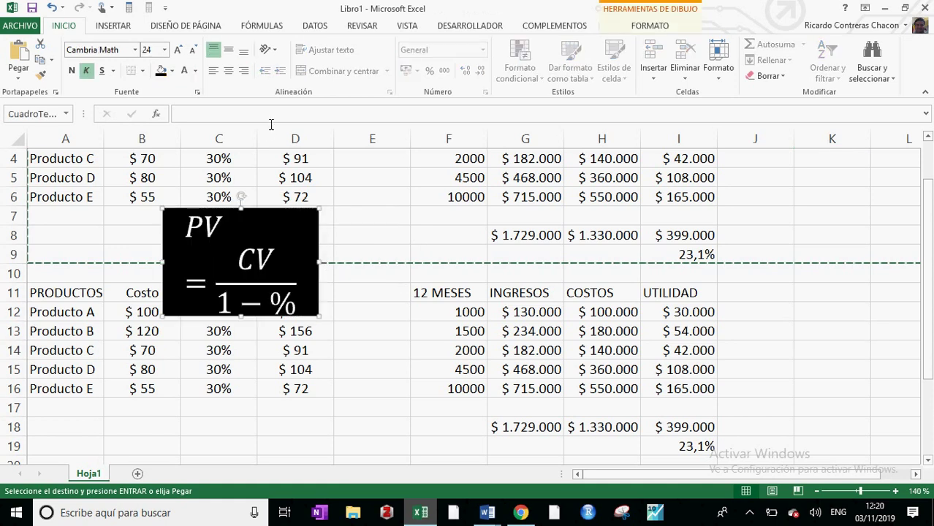
left_click(193, 50)
left_click(193, 51)
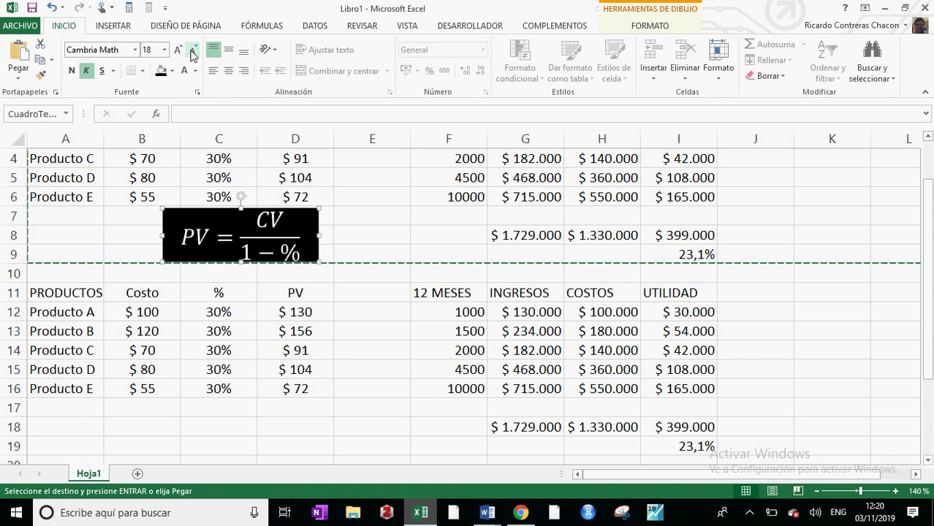
left_click(396, 395)
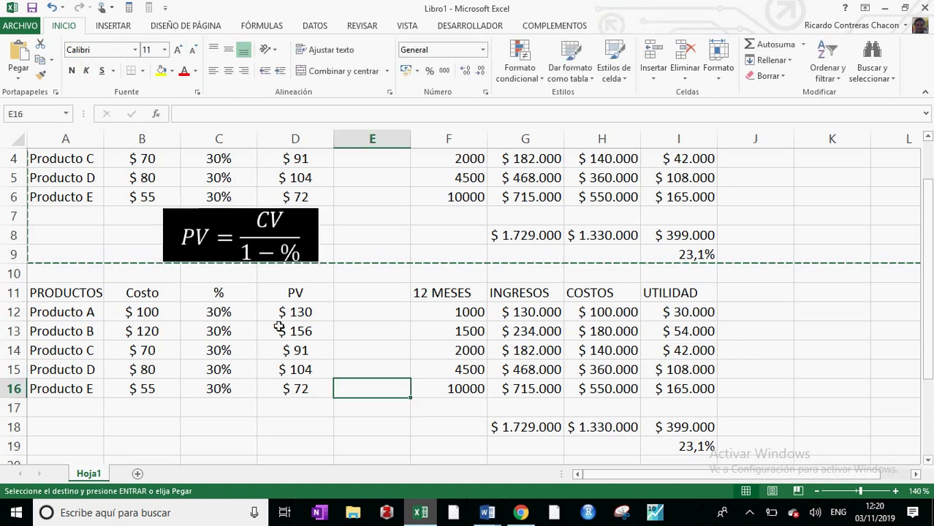
Enter the new price formula =B12/(1-C12) in D12
left_click(311, 300)
left_click(311, 314)
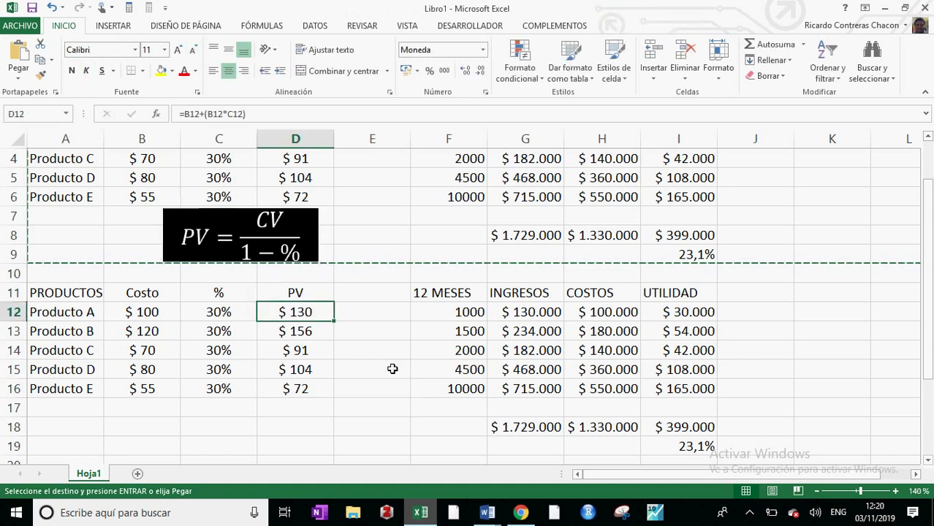
type("=")
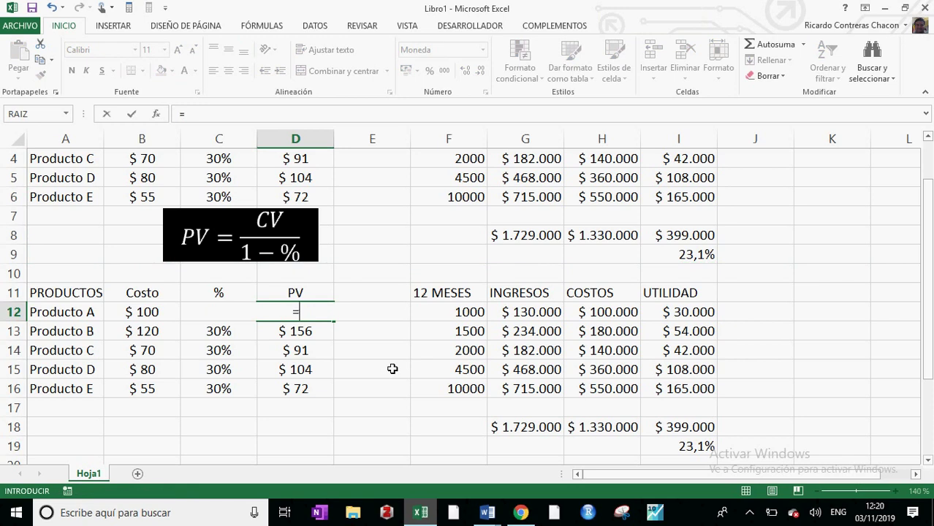
left_click(168, 315)
type("/(")
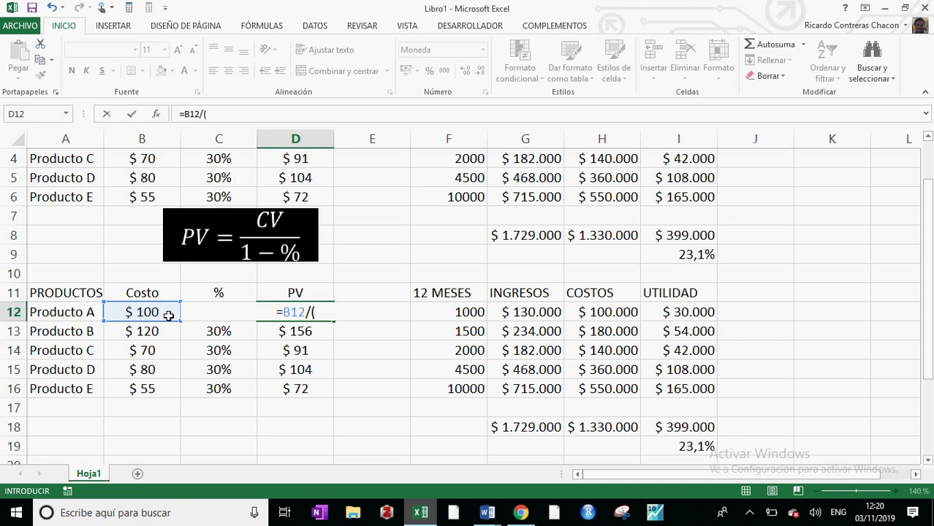
type("1-")
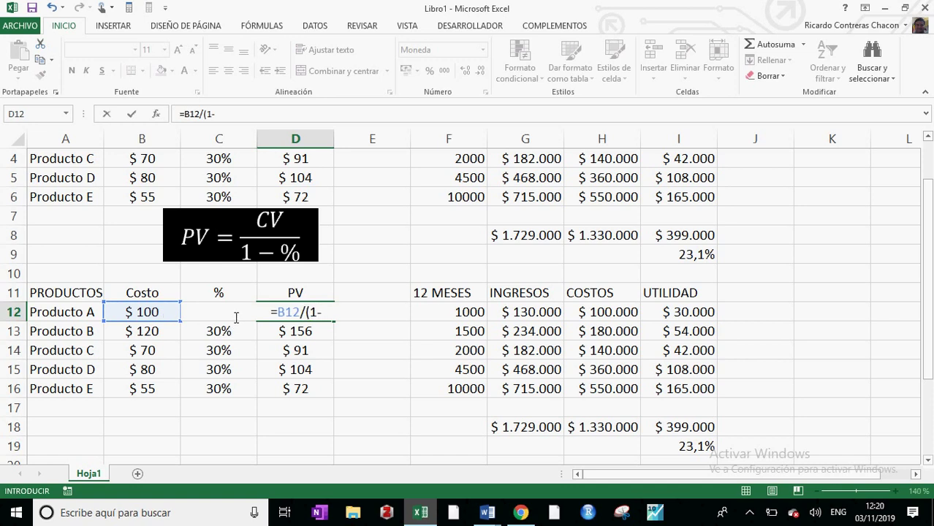
type("c12")
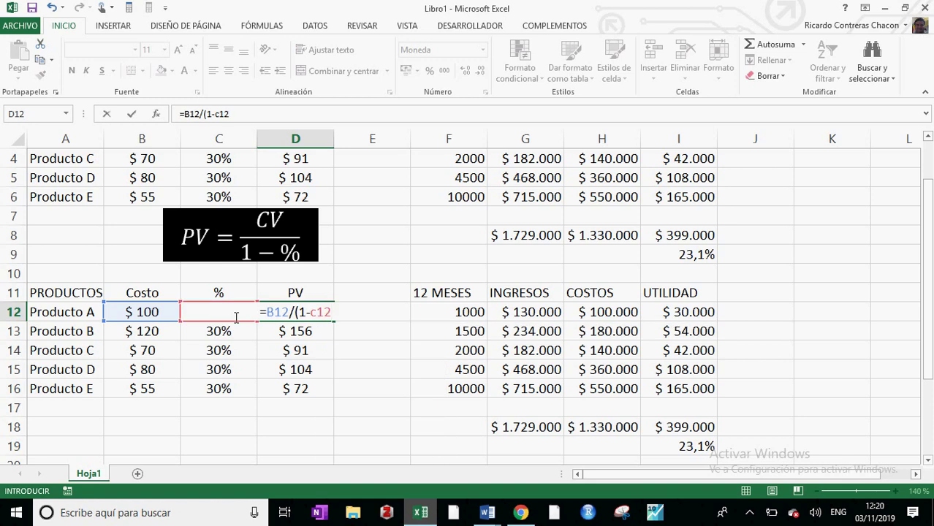
type(")")
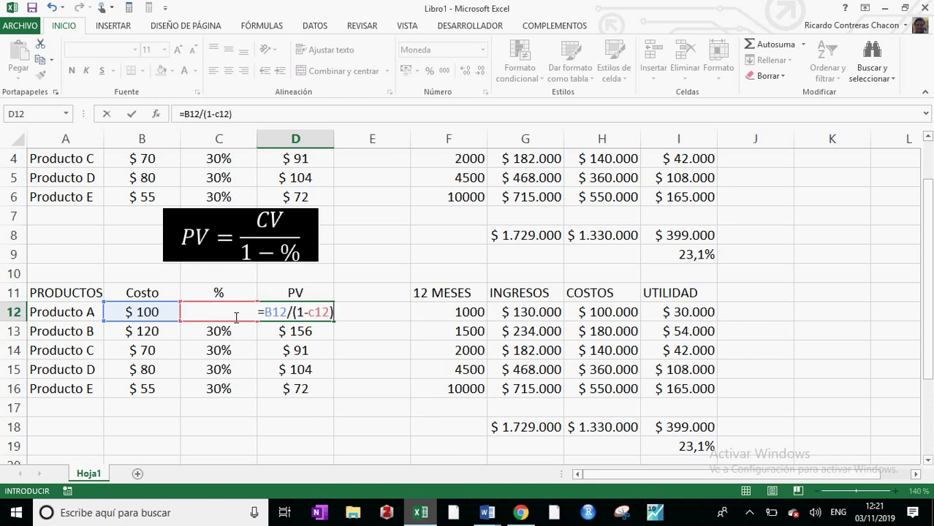
key("Return")
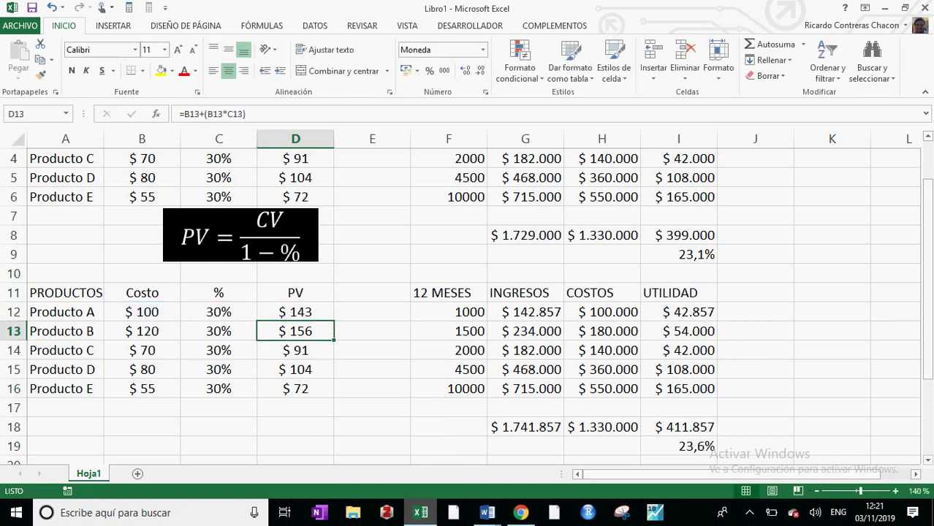
Fill D12's formula down through D16, giving $143, $171, $100, $114 and $79
left_click_drag(930, 308, 928, 296)
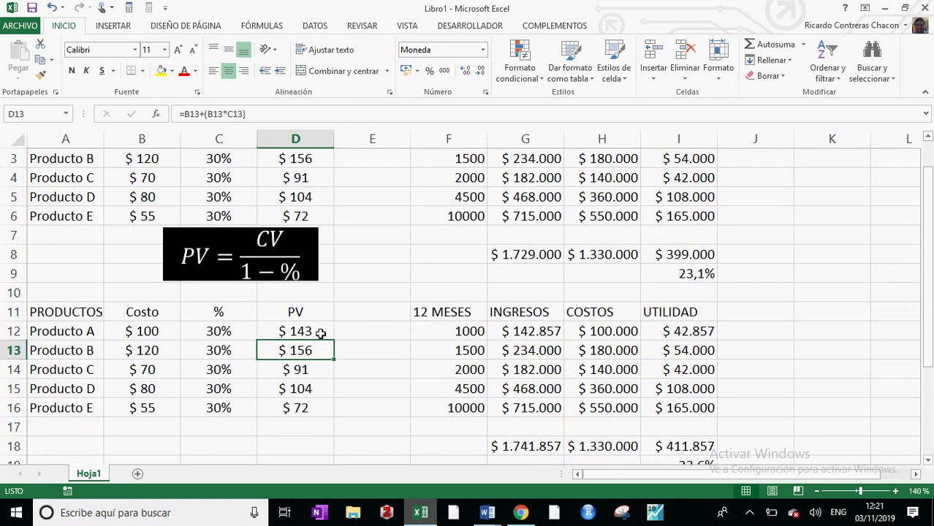
left_click(321, 333)
left_click_drag(338, 347, 334, 356)
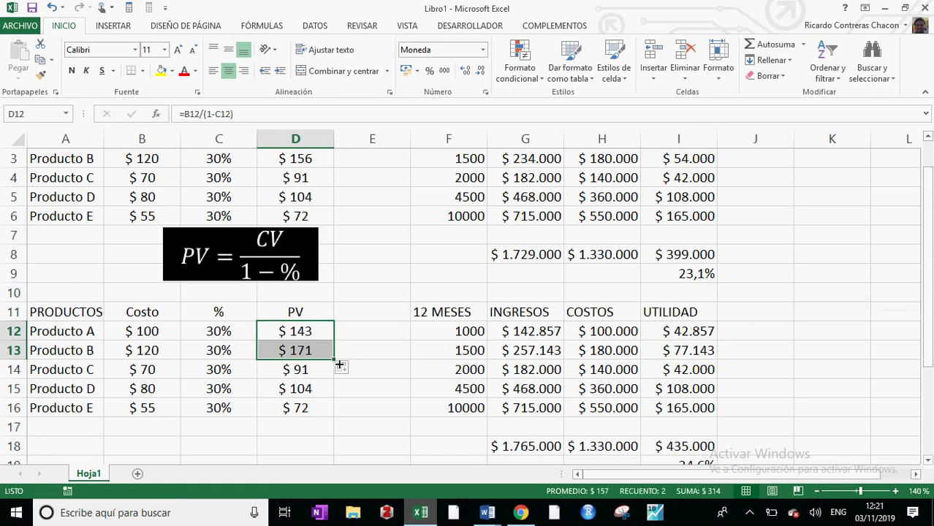
left_click_drag(335, 359, 332, 376)
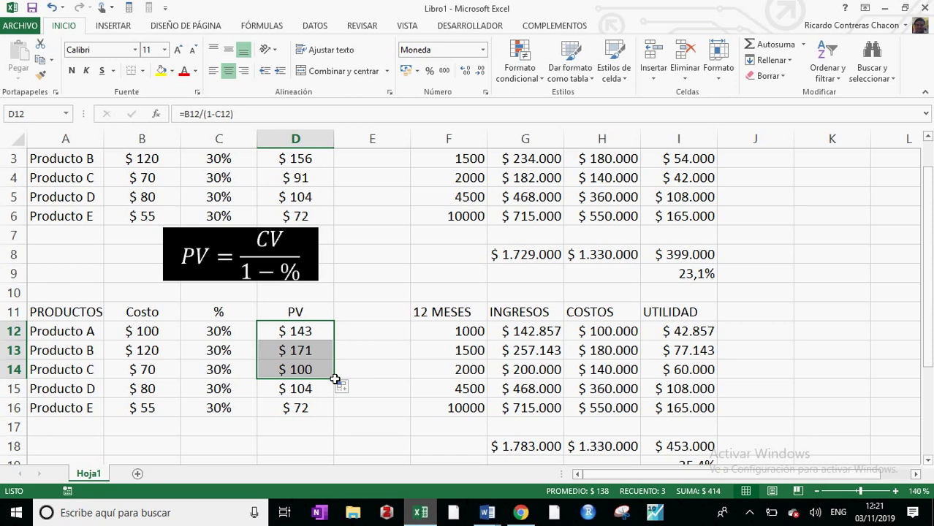
left_click_drag(334, 379, 335, 394)
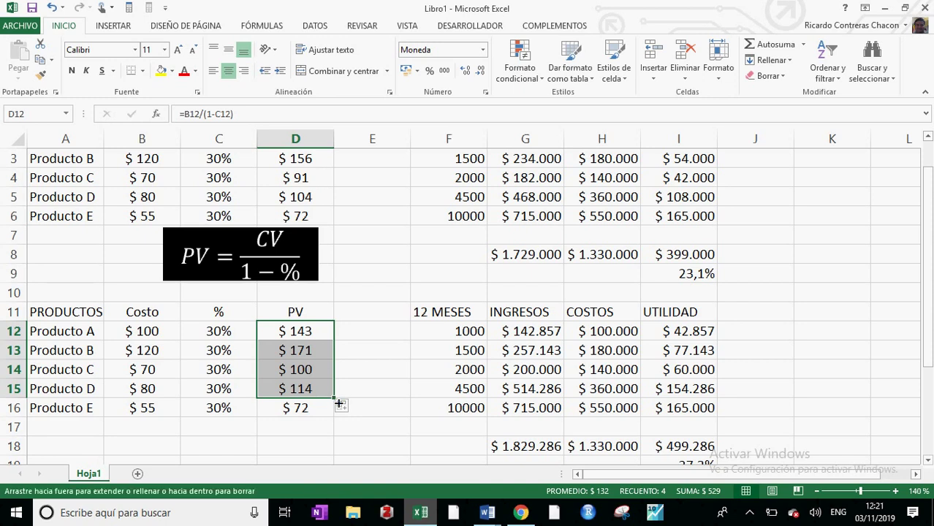
left_click_drag(339, 403, 335, 417)
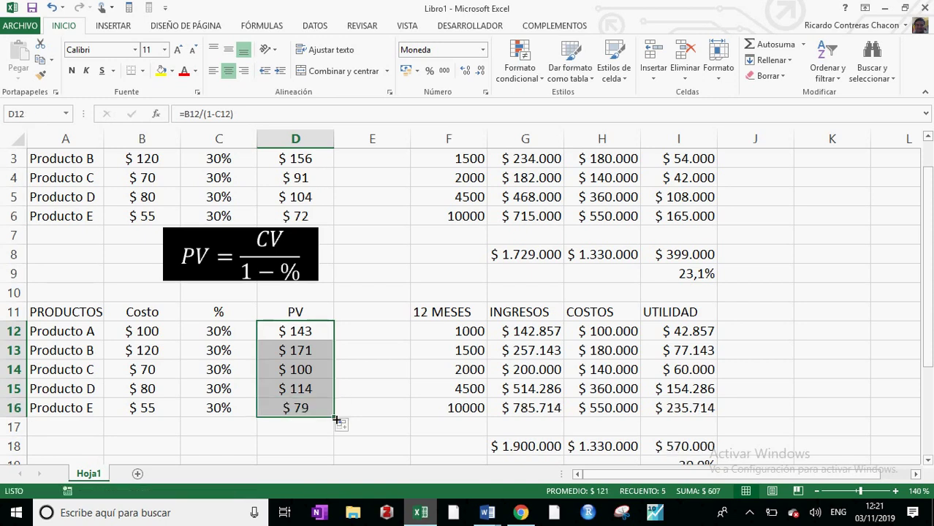
left_click(360, 280)
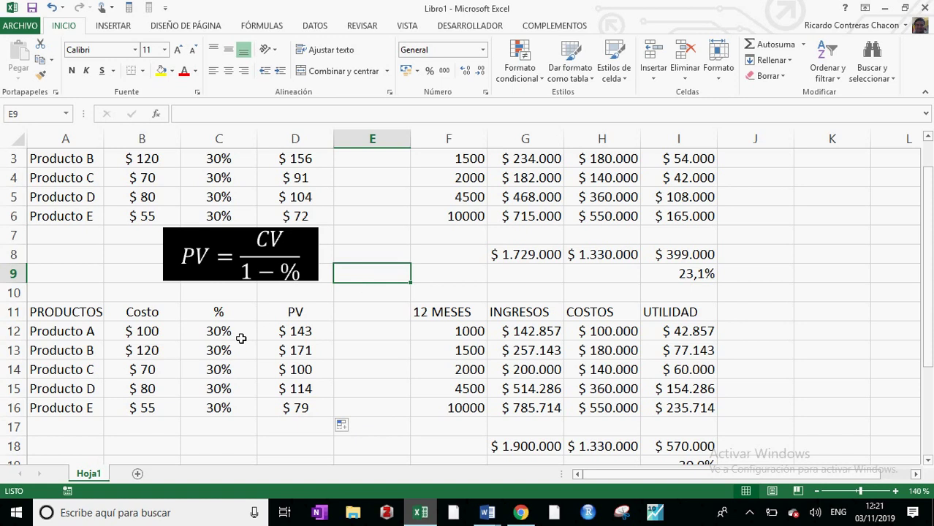
Select the recalculated PV values and the 12 MESES quantities for rows 12–15
left_click_drag(286, 334, 285, 406)
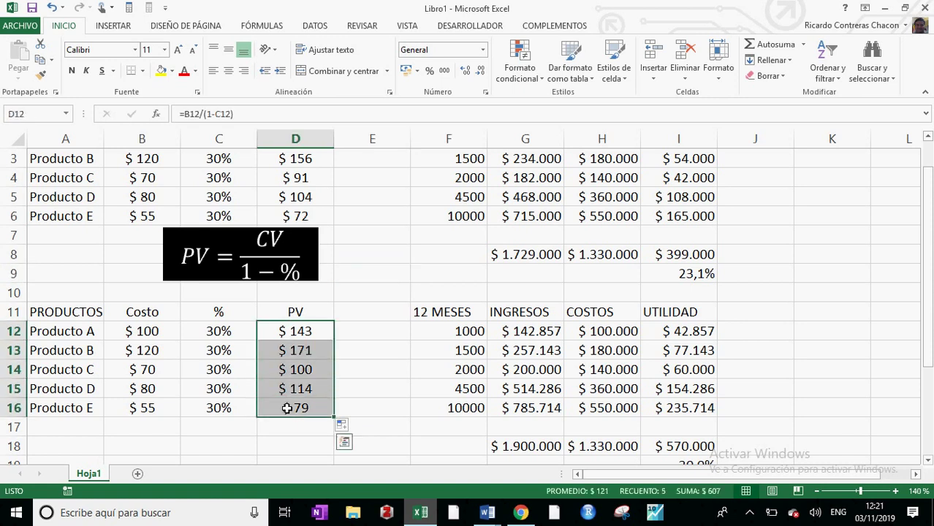
left_click(439, 331)
left_click_drag(442, 355, 445, 398)
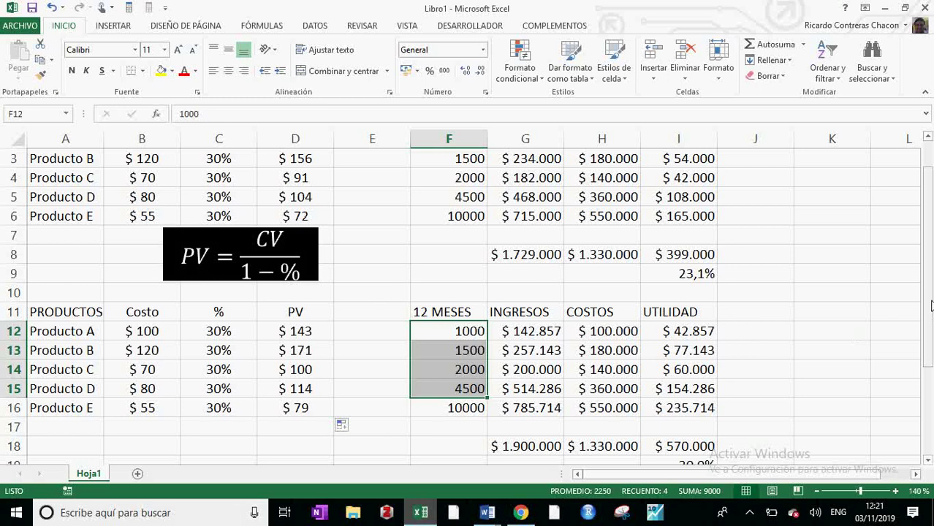
left_click_drag(932, 306, 932, 333)
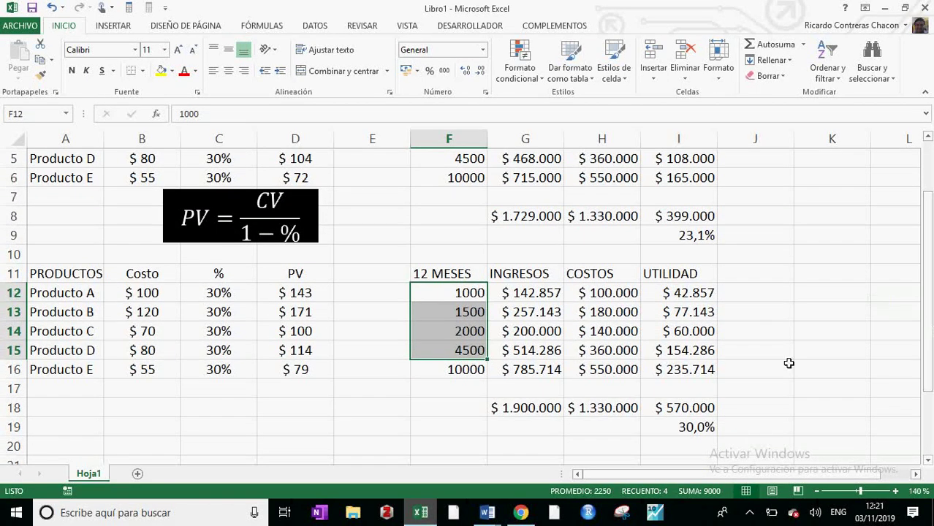
Fill the 30,0% margin in I19 and the 30% in C12 yellow
left_click(686, 431)
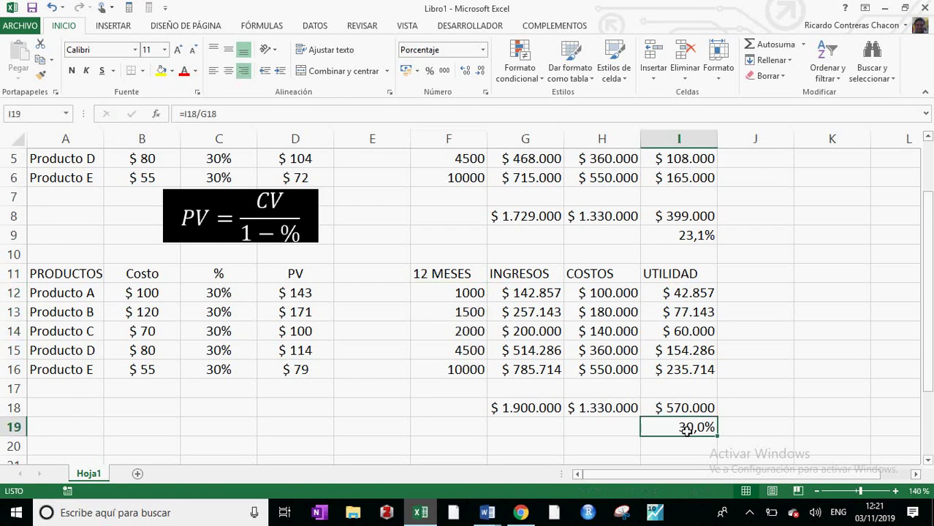
left_click(160, 73)
left_click(246, 301)
left_click(160, 73)
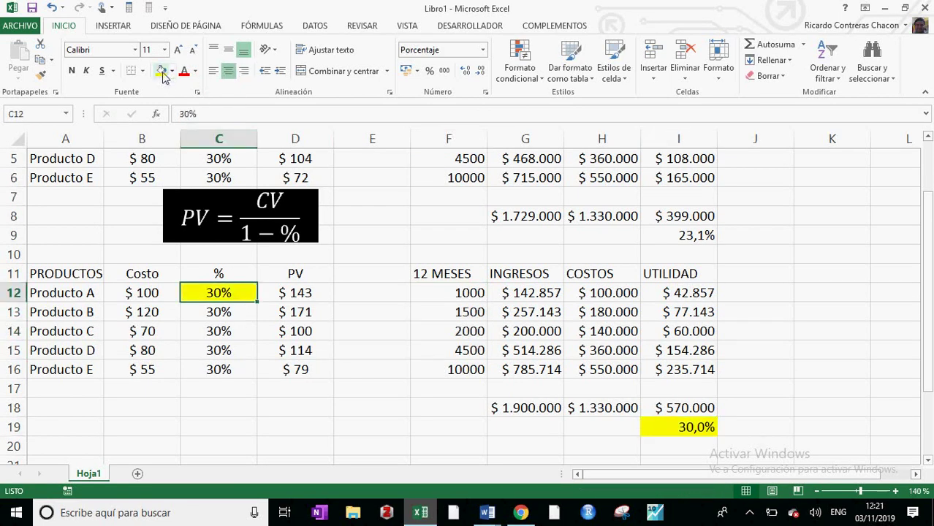